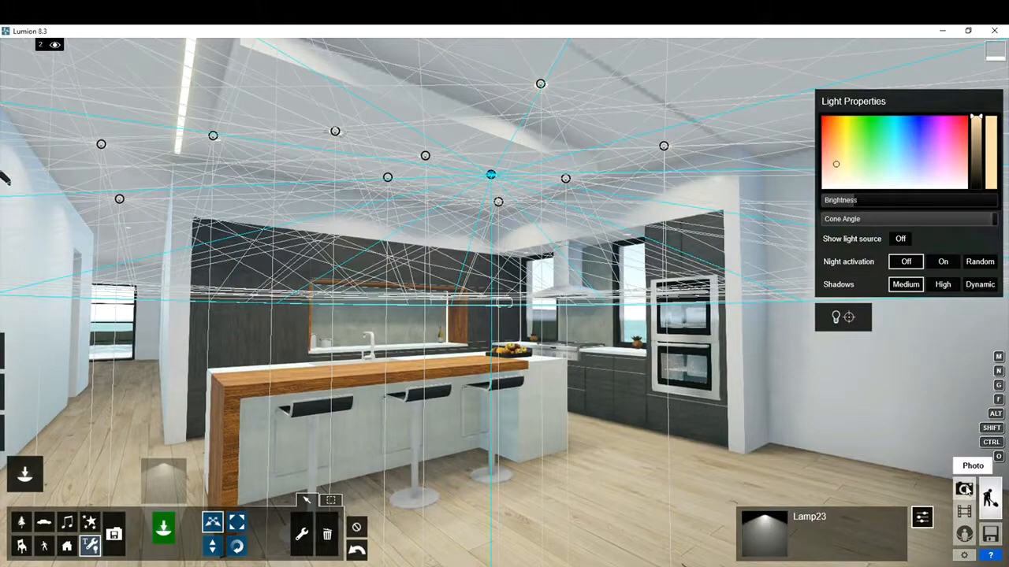
- Enter Photo mode and remove the six existing photos from slots 1 to 6
left_click(964, 489)
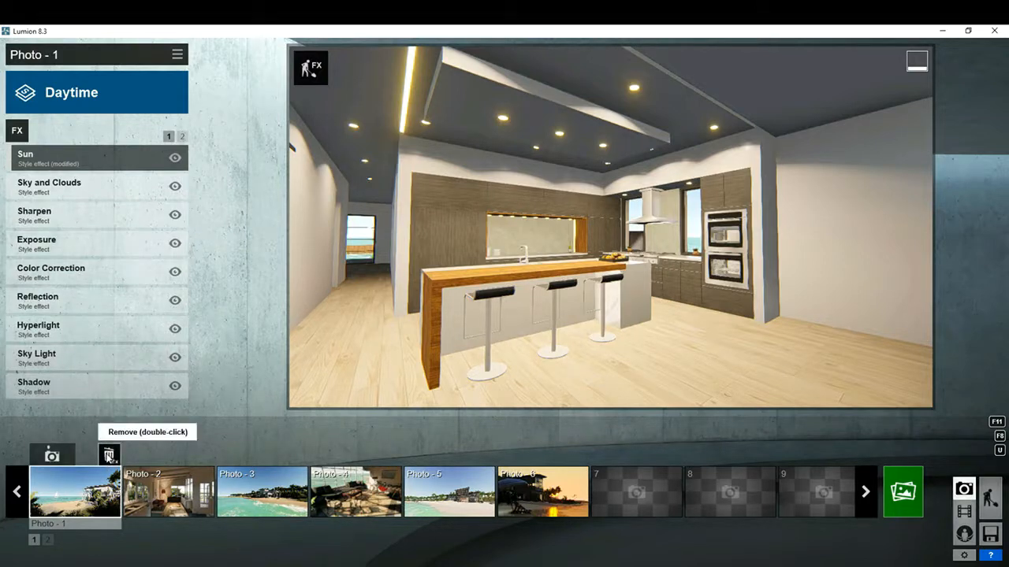
double_click(109, 456)
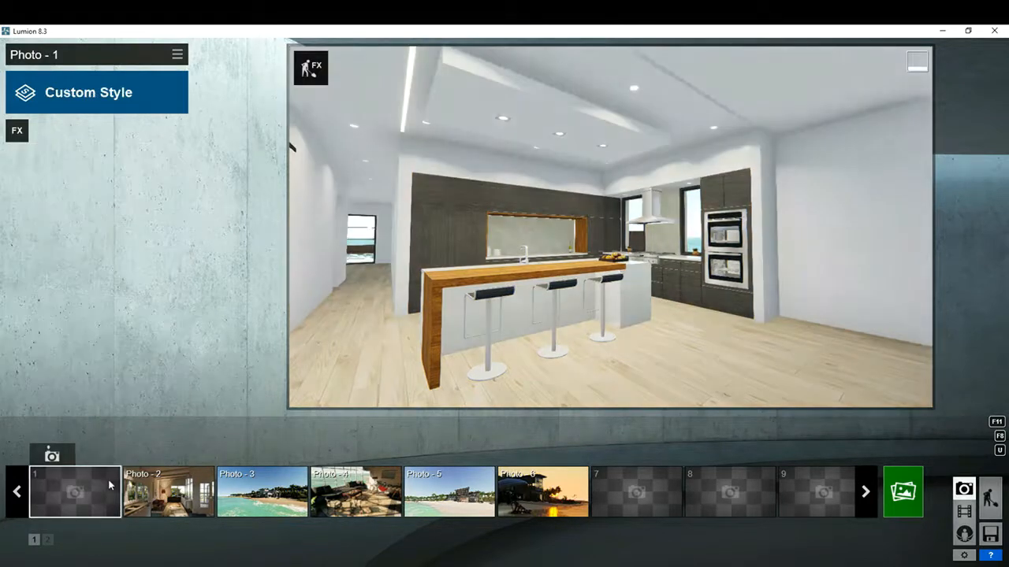
left_click(183, 477)
double_click(202, 457)
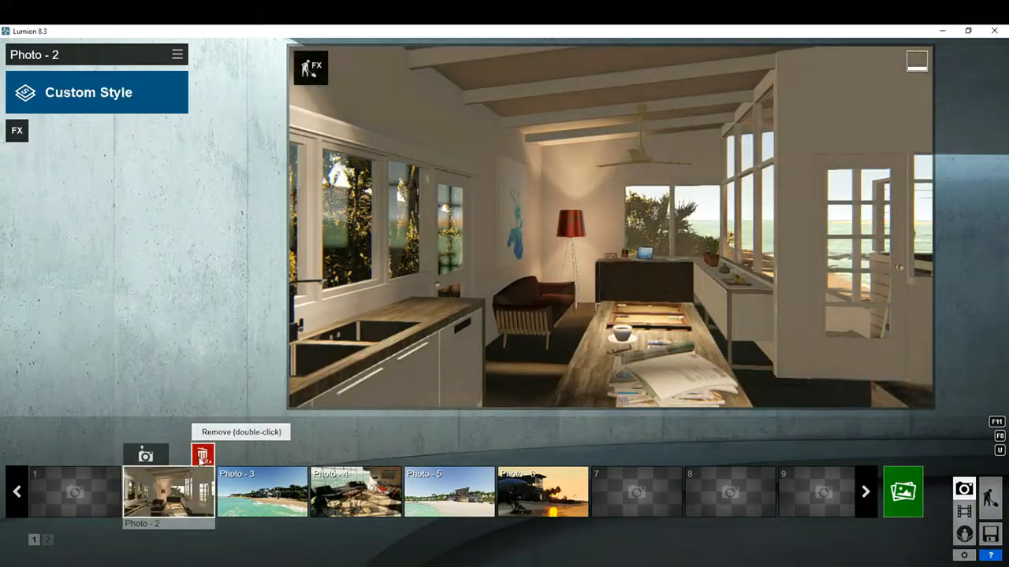
double_click(297, 457)
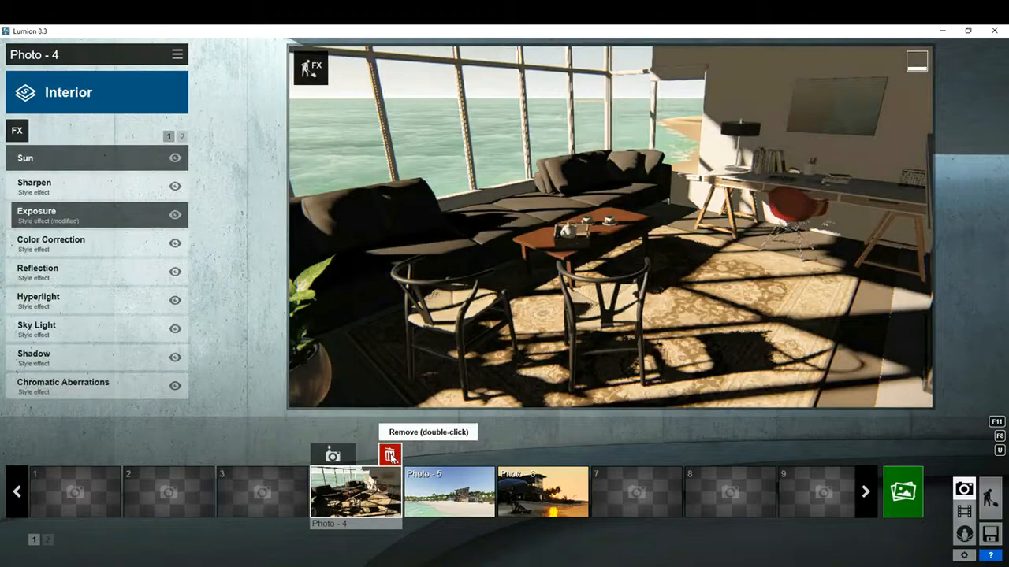
double_click(390, 455)
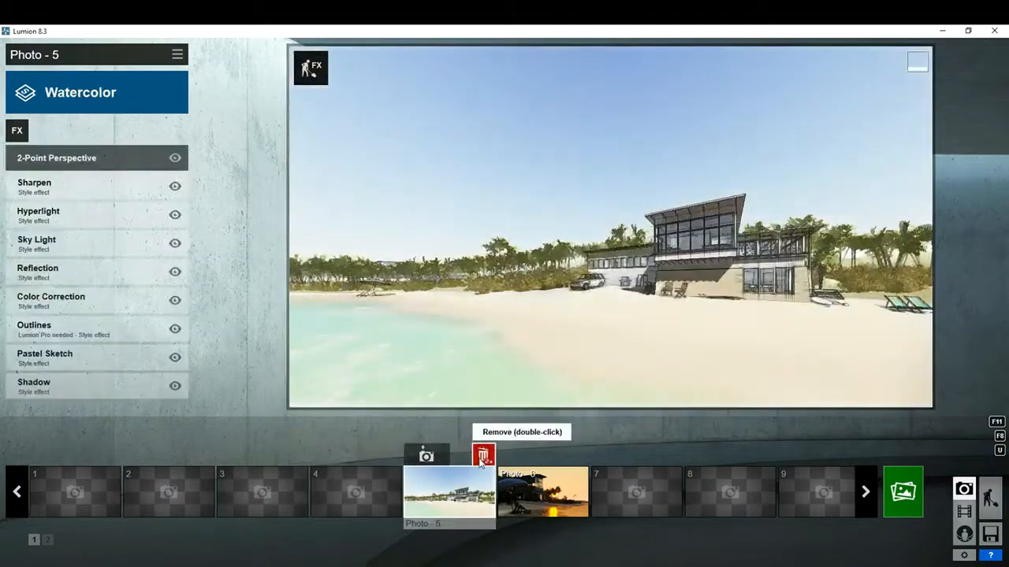
double_click(480, 455)
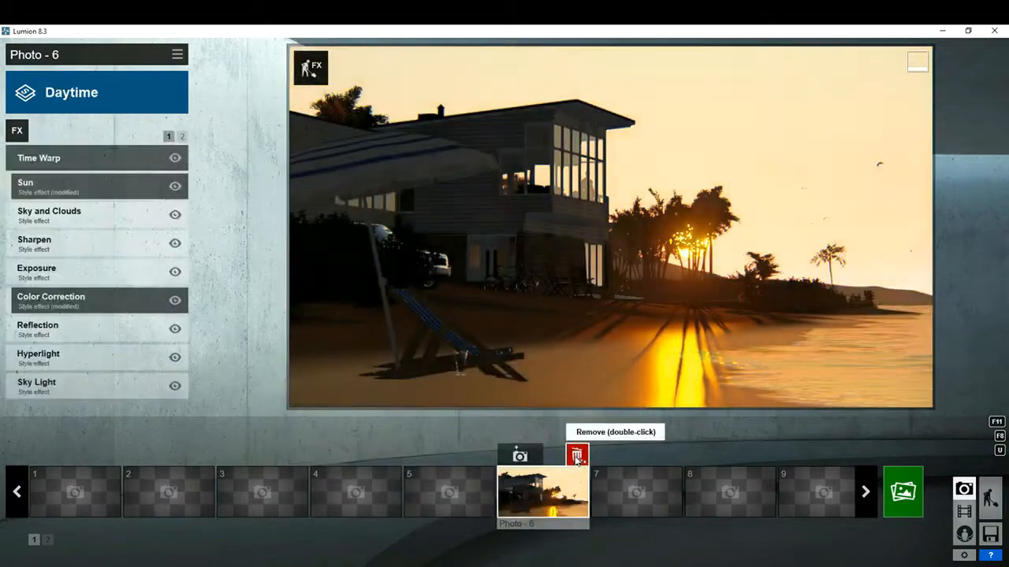
double_click(575, 455)
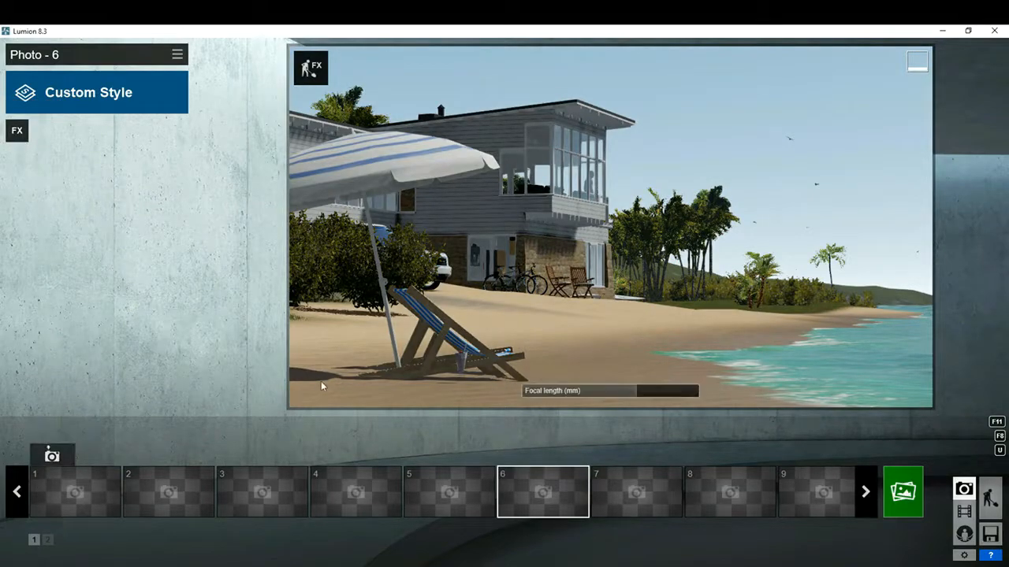
- Lower the camera's focal length and fly from the beach up to the white house behind the palm trees
scroll(611, 227, "up", 10)
middle_click_drag(645, 223, 719, 317)
scroll(719, 316, "down", 10)
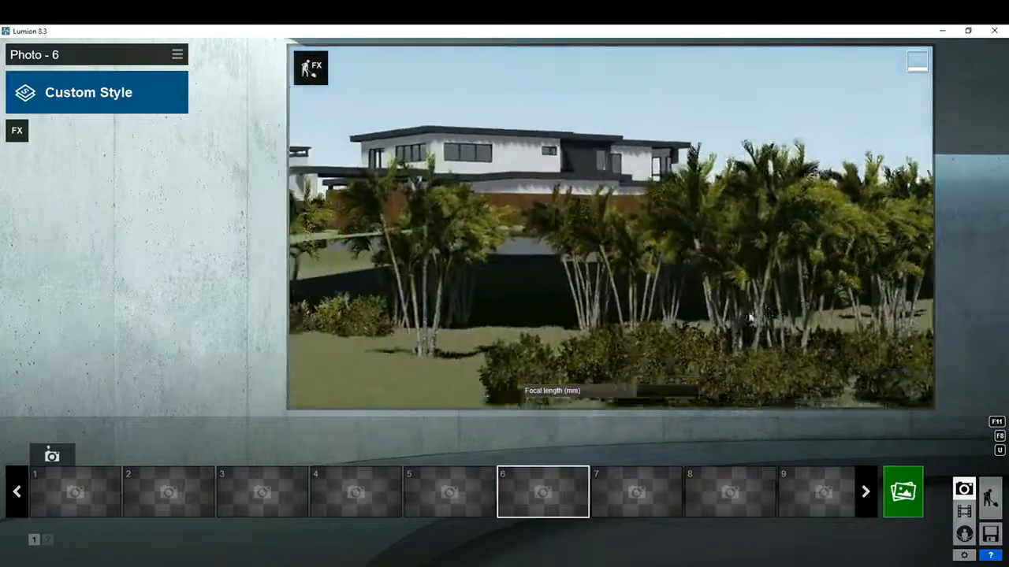
left_click(596, 392)
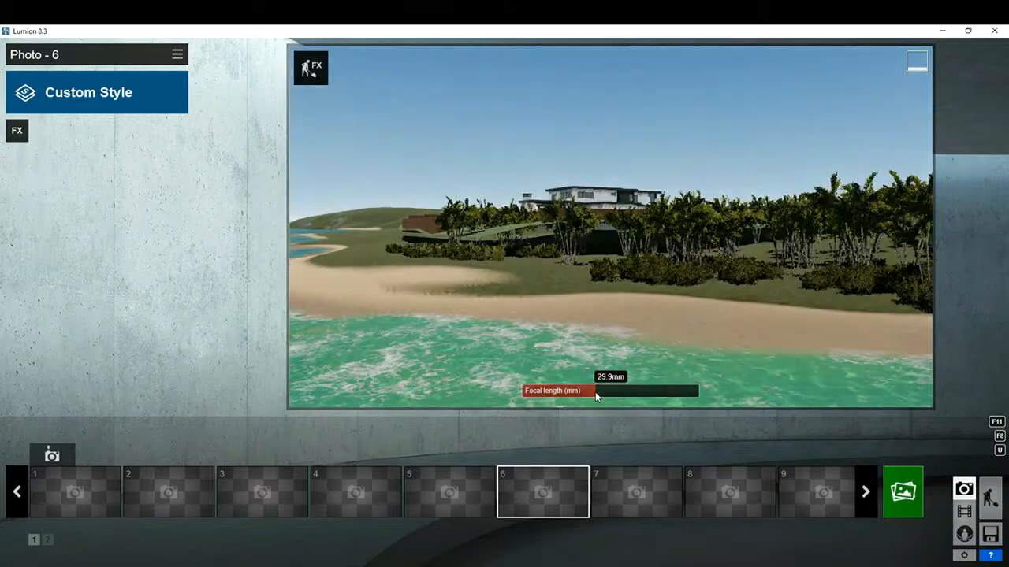
key("w")
right_click_drag(591, 391, 617, 377)
key("w")
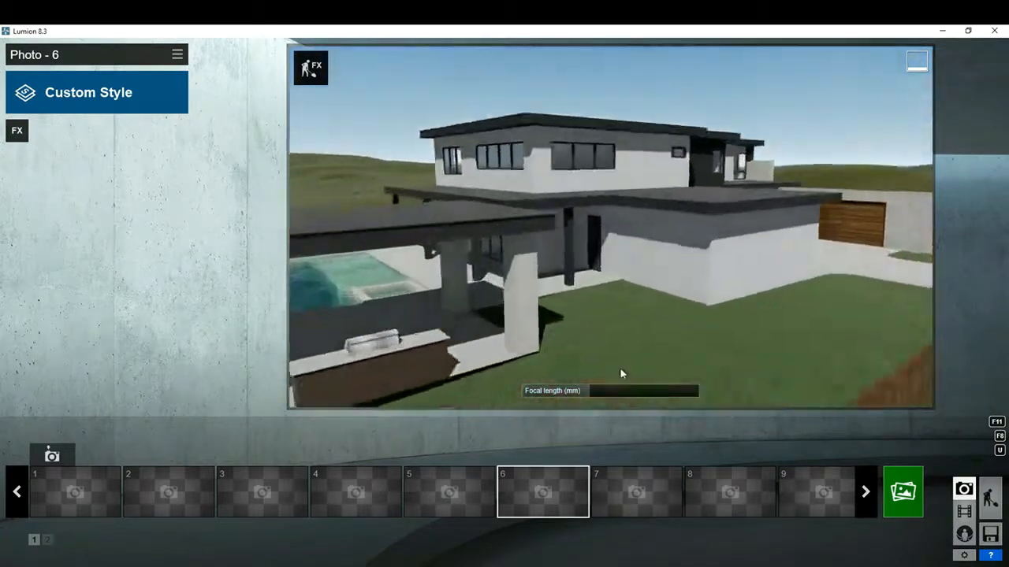
- Move the camera through the walls into the house and frame the kitchen island with its three bar stools
key("w")
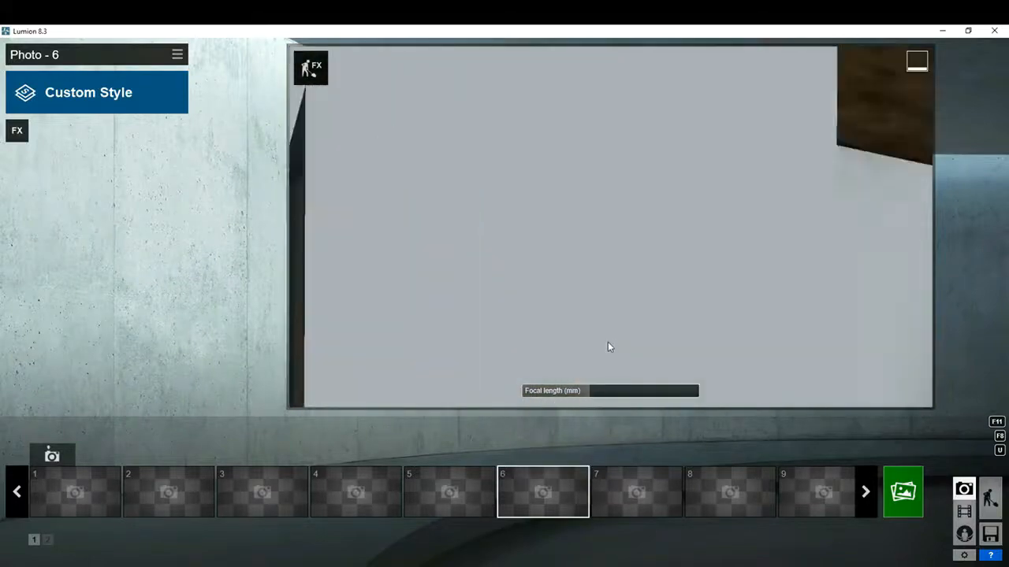
key("w")
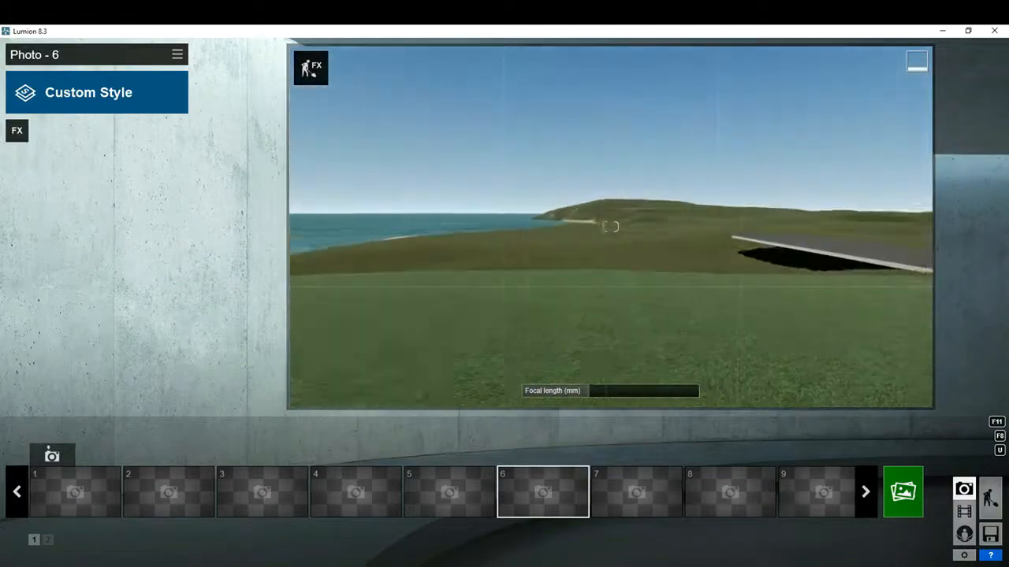
right_click_drag(710, 379, 637, 378)
key("s")
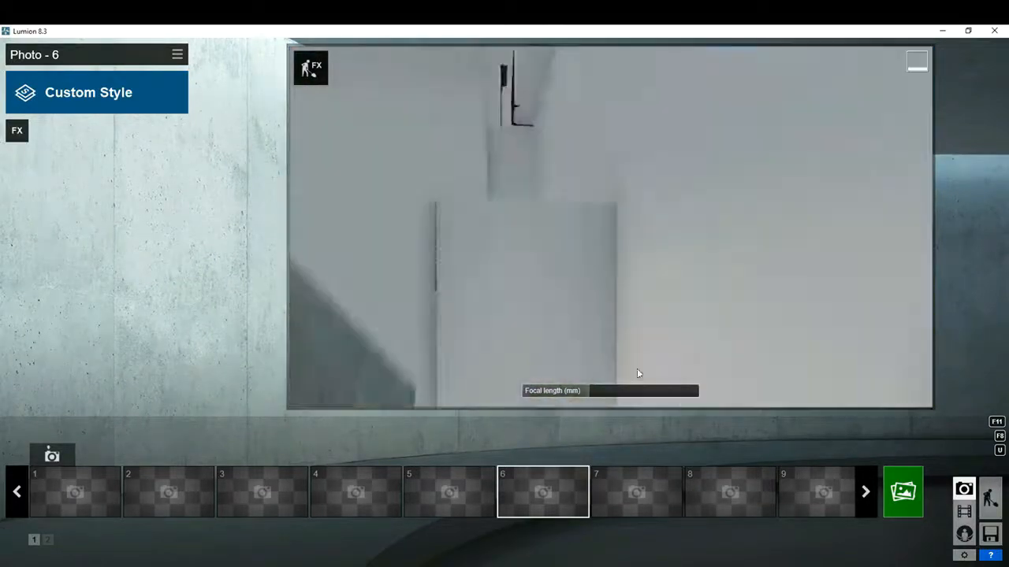
key("s")
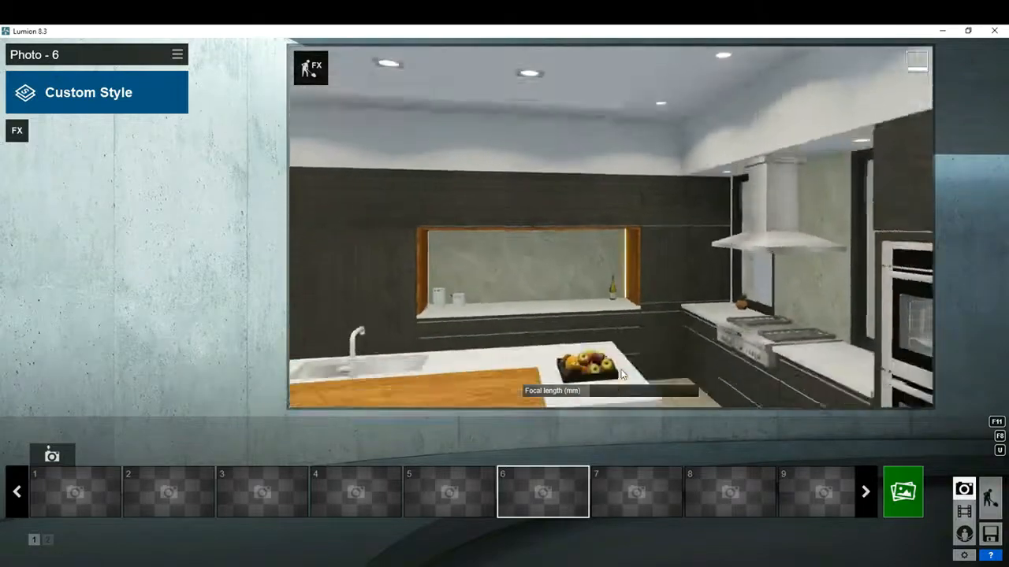
key("s")
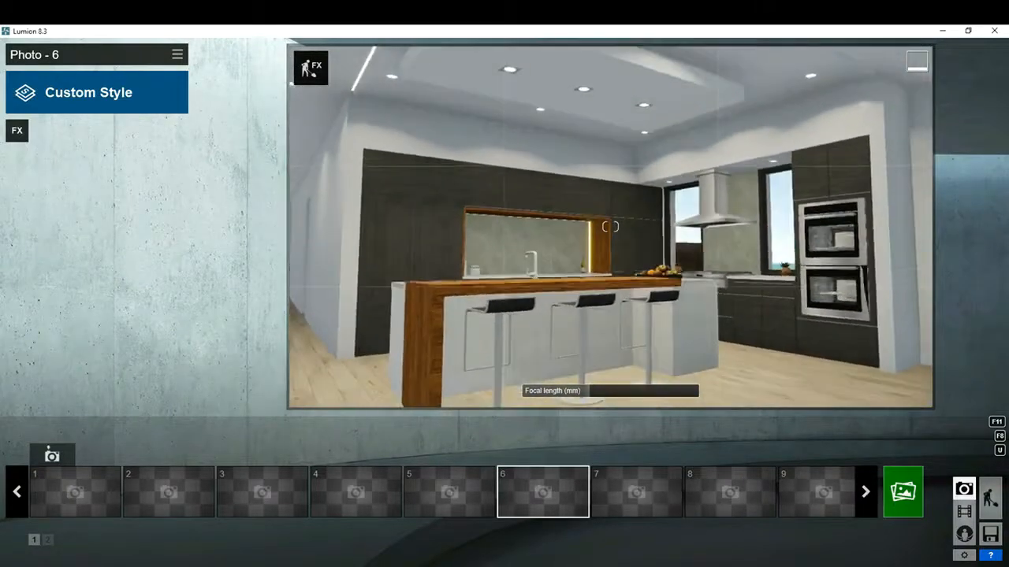
key("s")
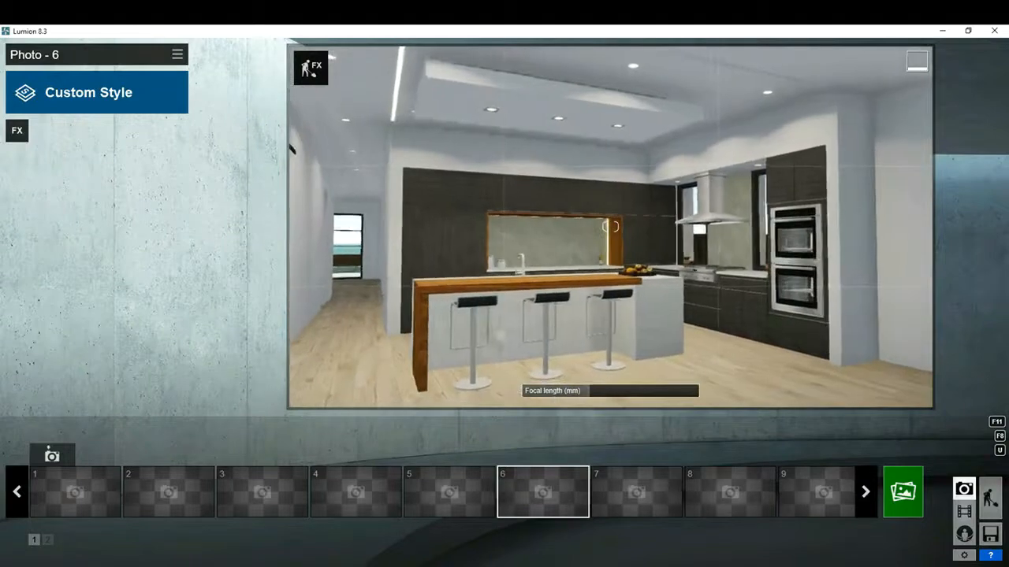
key("w")
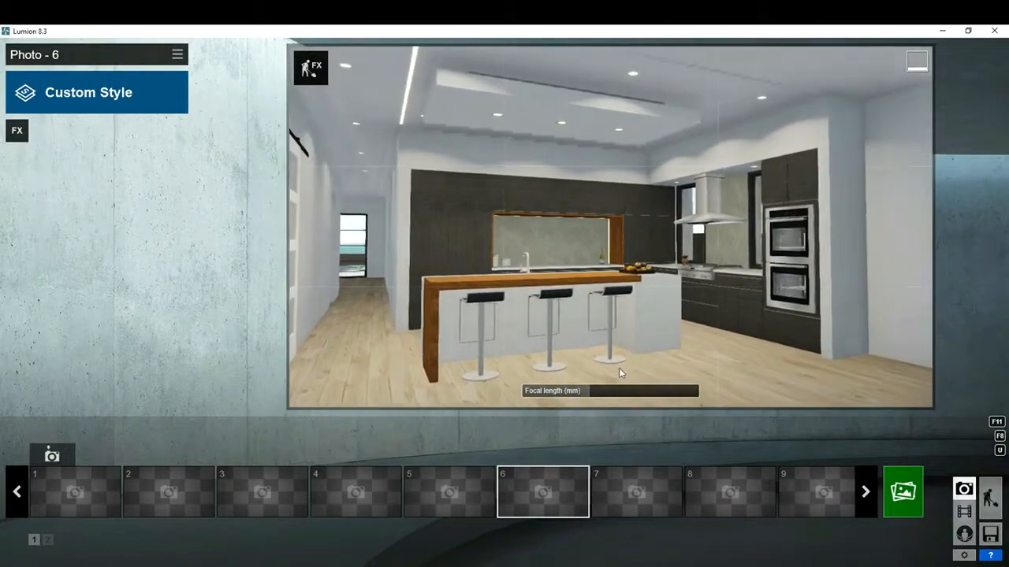
- Reframe the kitchen with the sliding door and hallway at a focal length of about 18.9 mm, and store the view in photo slot 1
mouse_move(579, 394)
left_click_drag(579, 391, 576, 392)
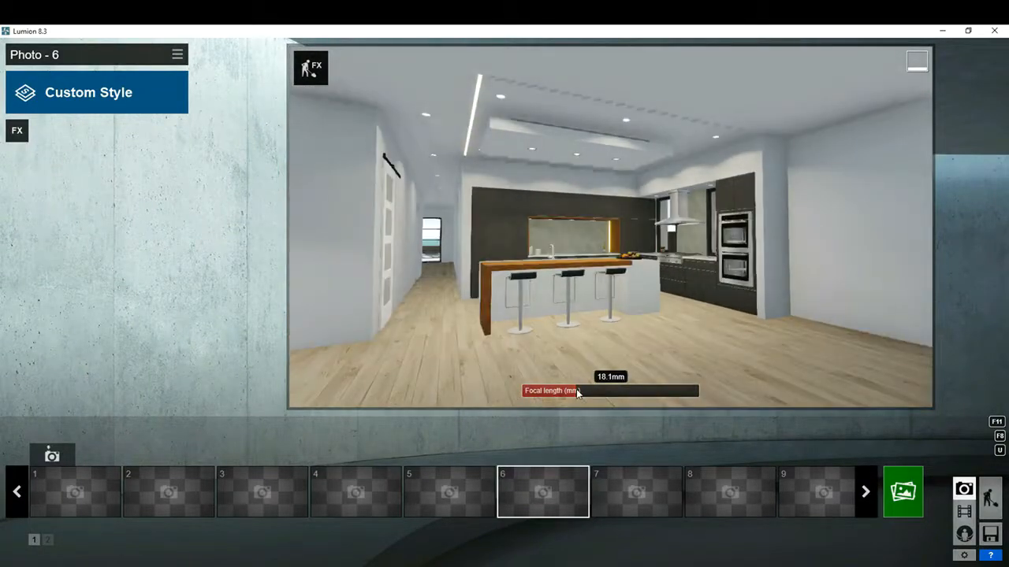
key("a")
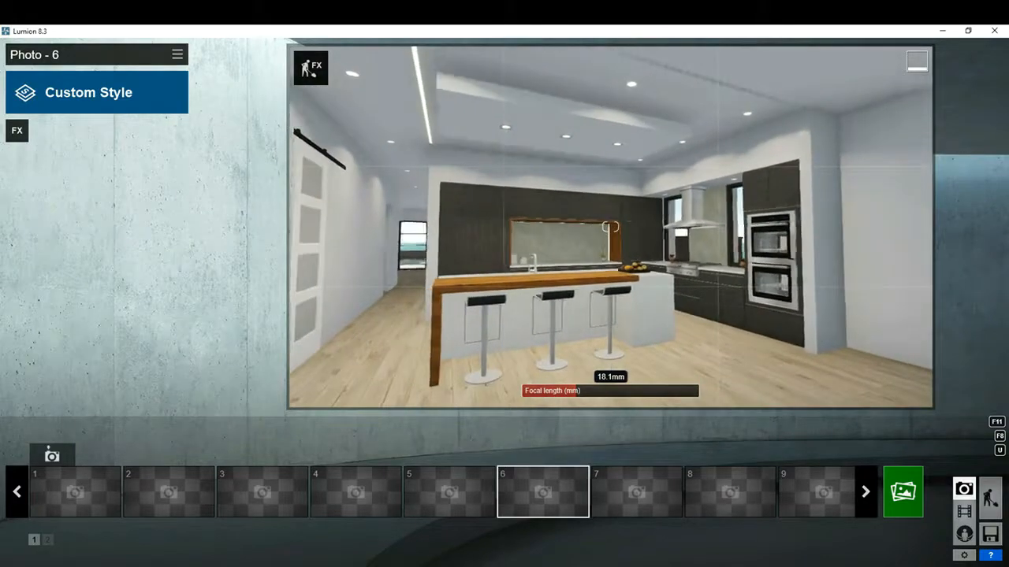
key("w")
key("q")
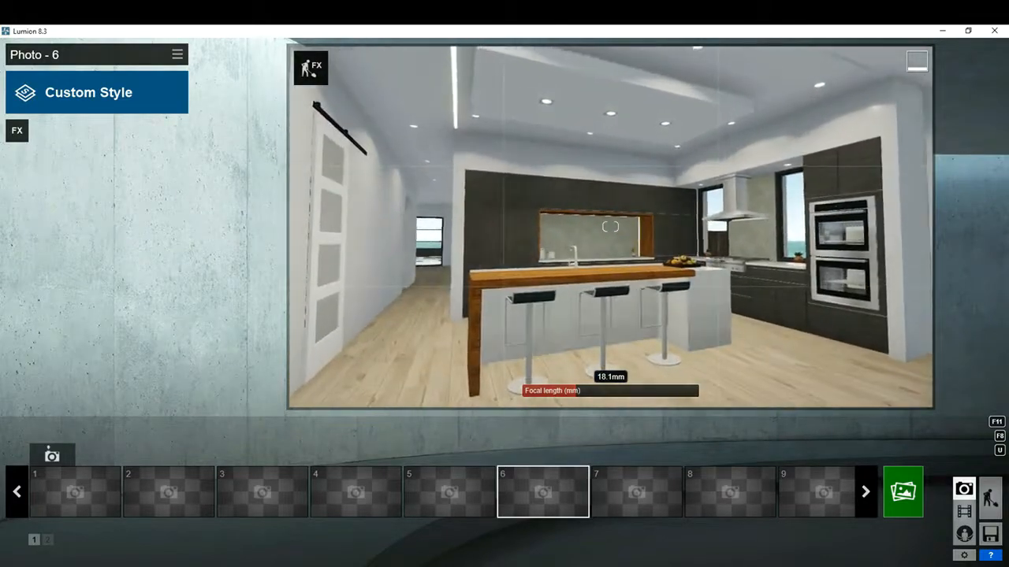
key("s")
key("d")
key("w")
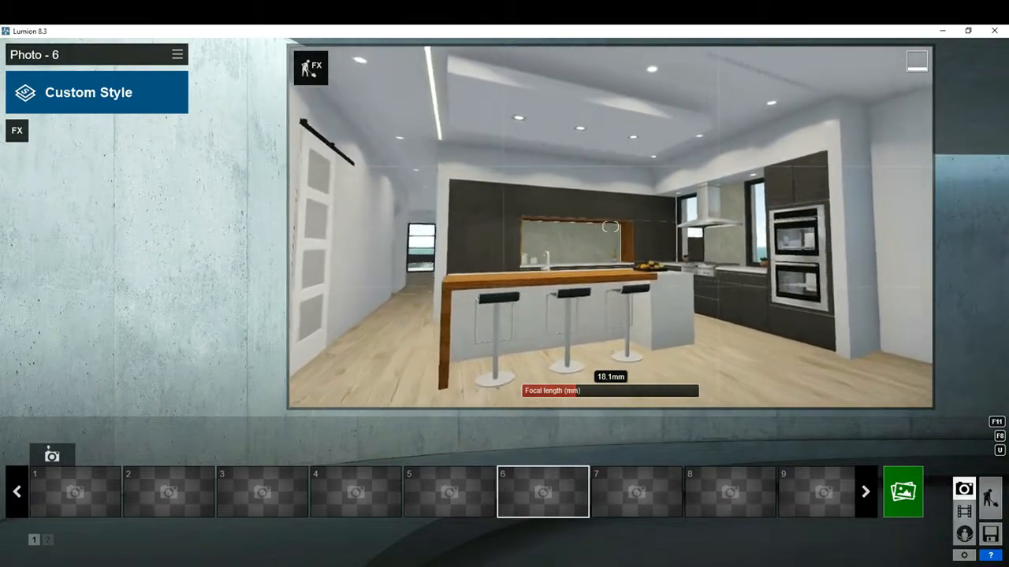
key("s")
key("d")
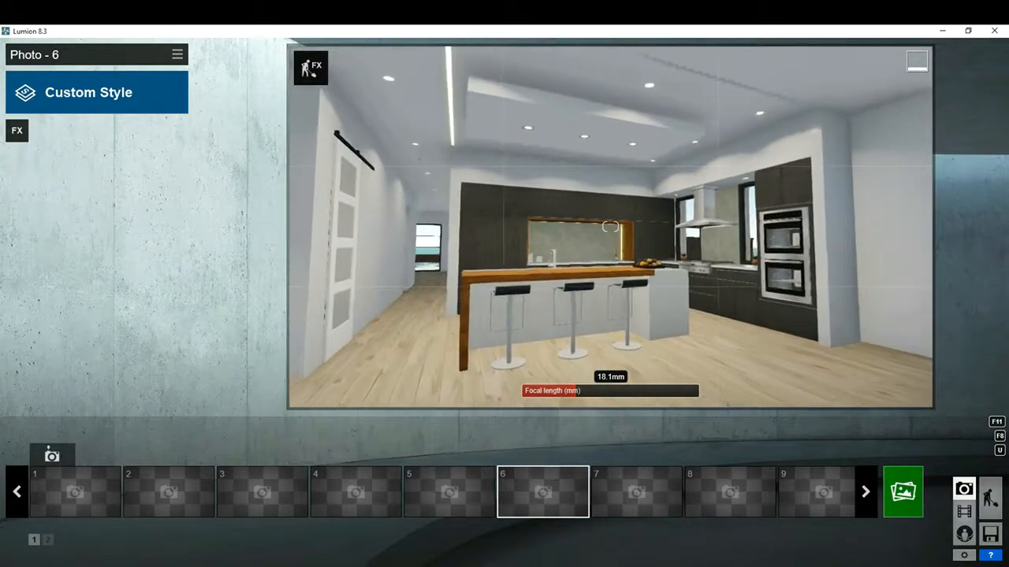
left_click_drag(577, 393, 575, 394)
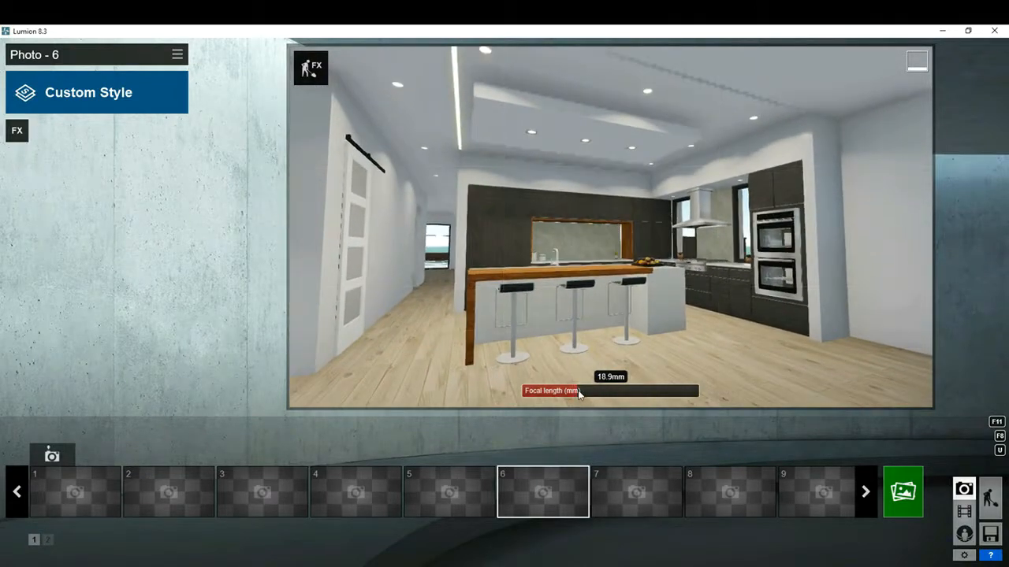
key("d")
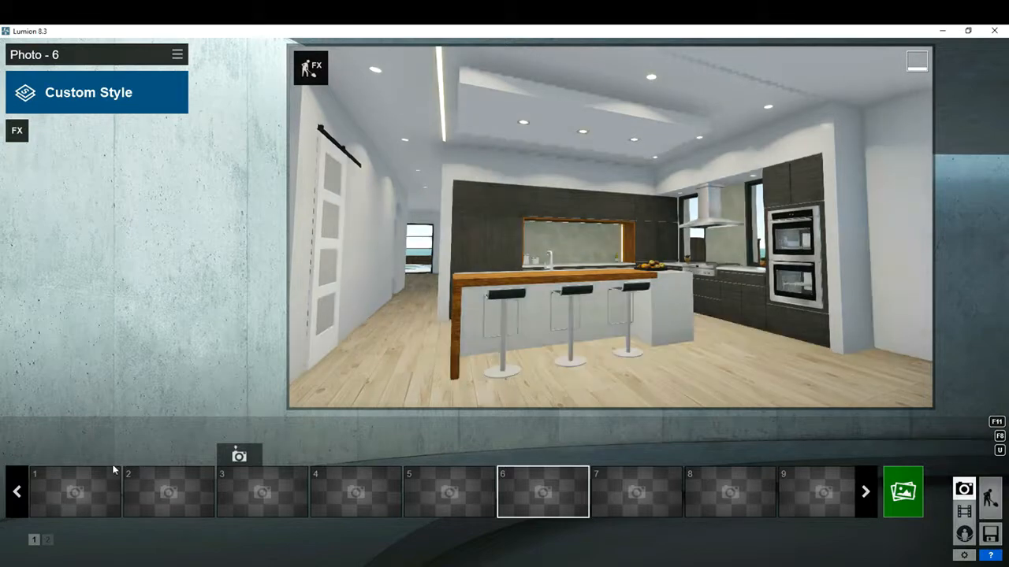
left_click(54, 456)
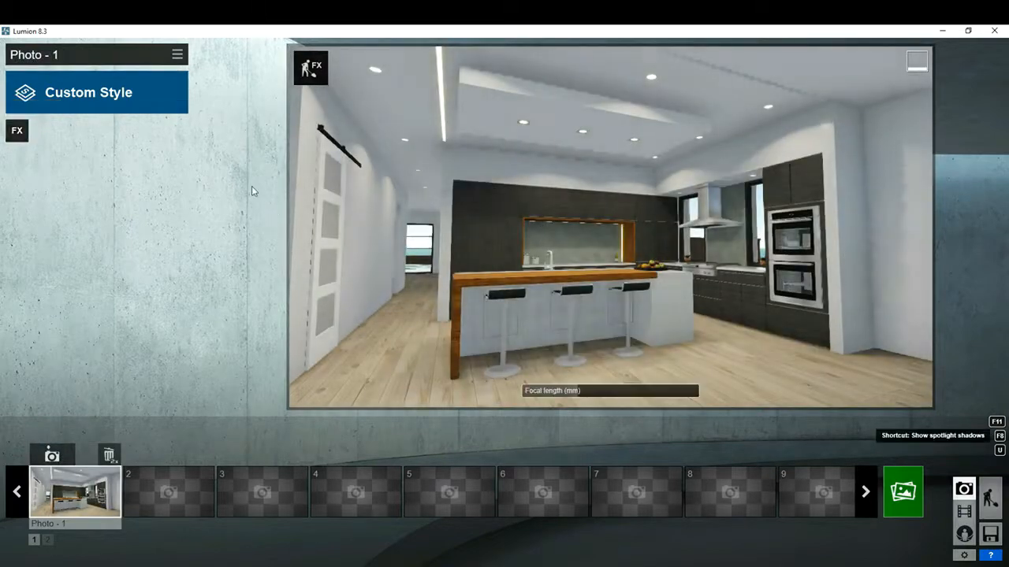
- Show spotlight shadows in the preview and add the Sun, Shadow, Reflection and Global Illumination effects to Photo 1
key("F8")
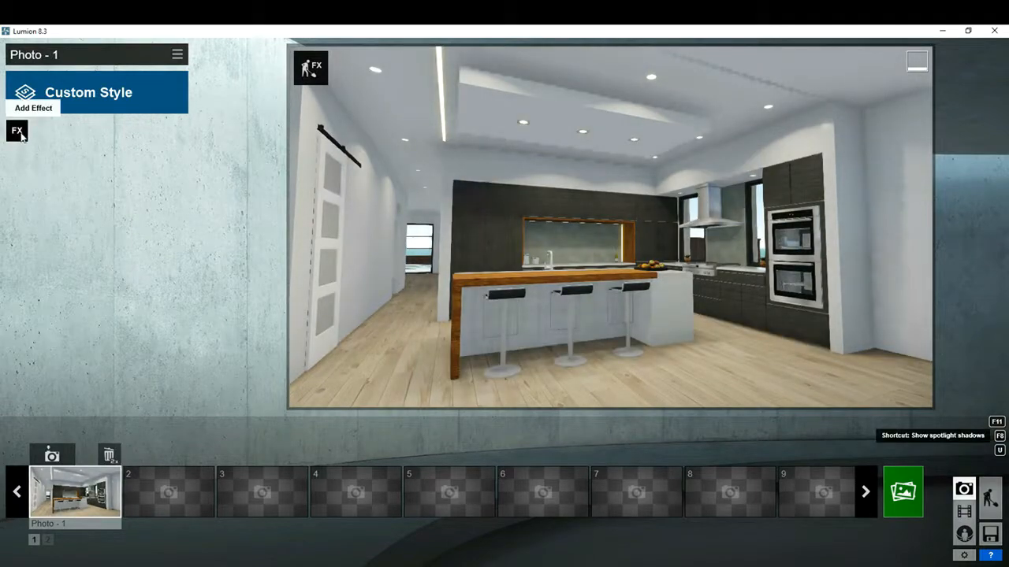
left_click(18, 132)
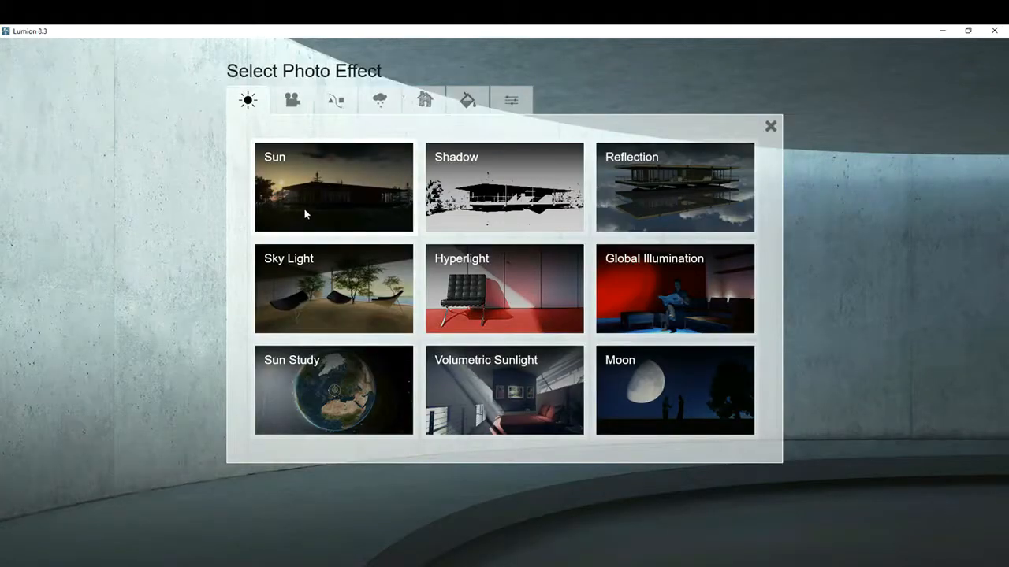
left_click(304, 209)
left_click(15, 129)
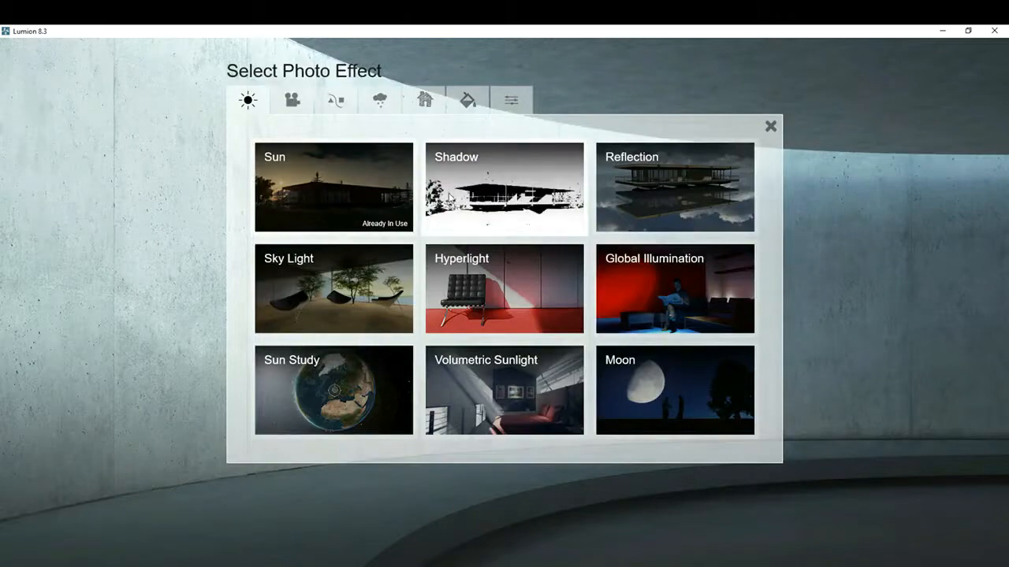
left_click(504, 189)
left_click(16, 128)
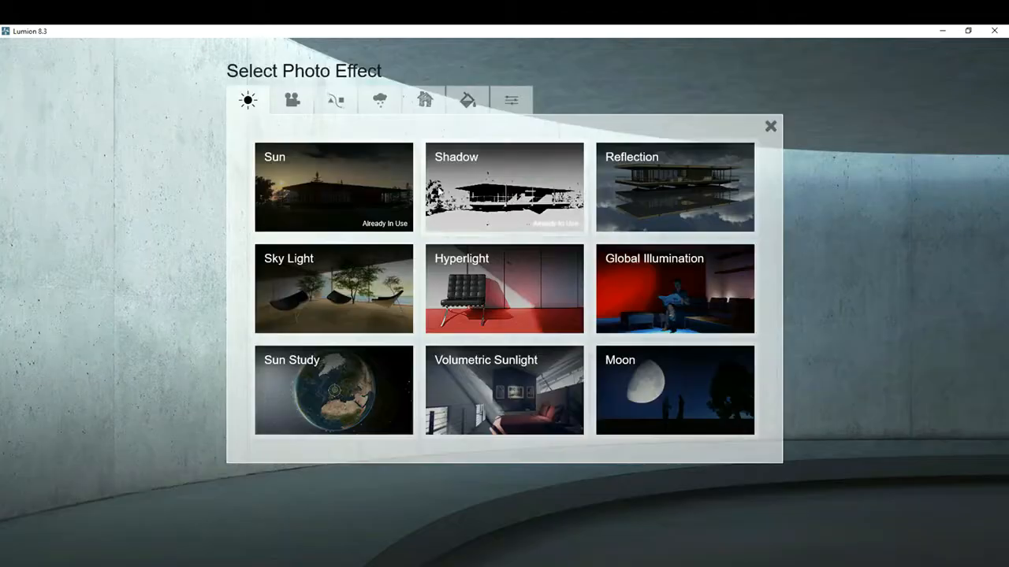
left_click(670, 189)
left_click(17, 132)
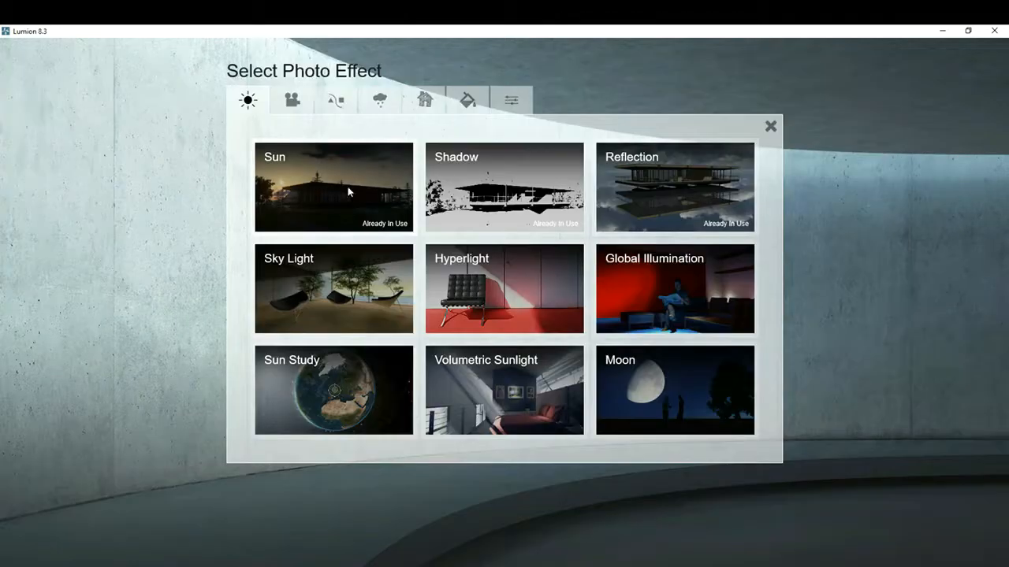
left_click(643, 301)
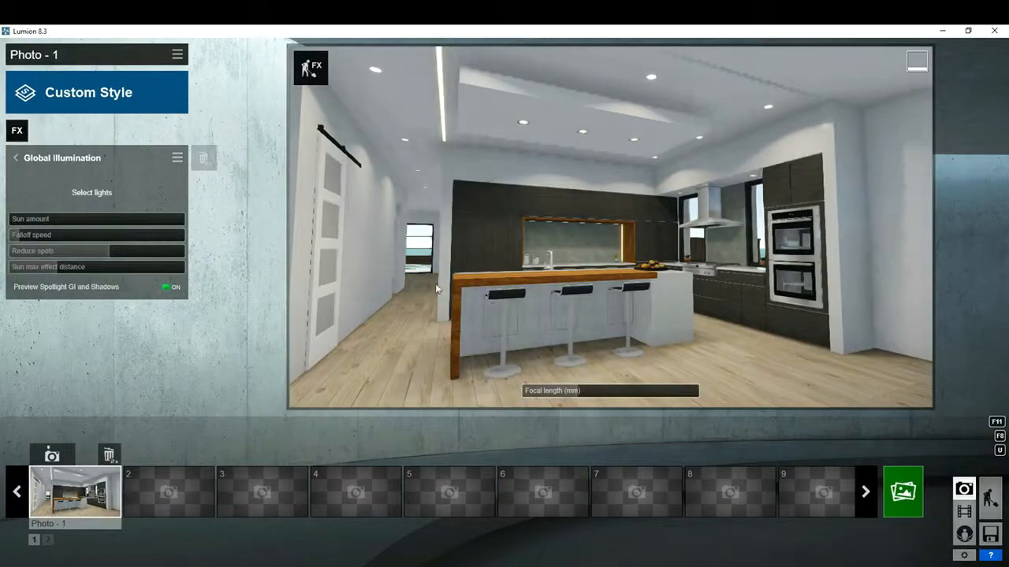
- Add the Exposure and 2-Point Perspective camera effects to Photo 1
left_click(16, 131)
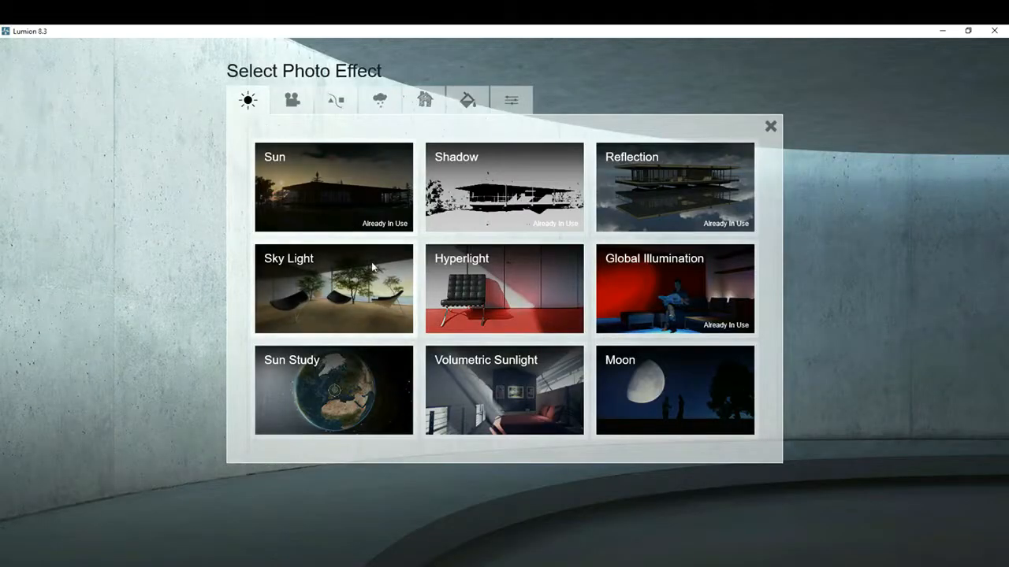
left_click(292, 100)
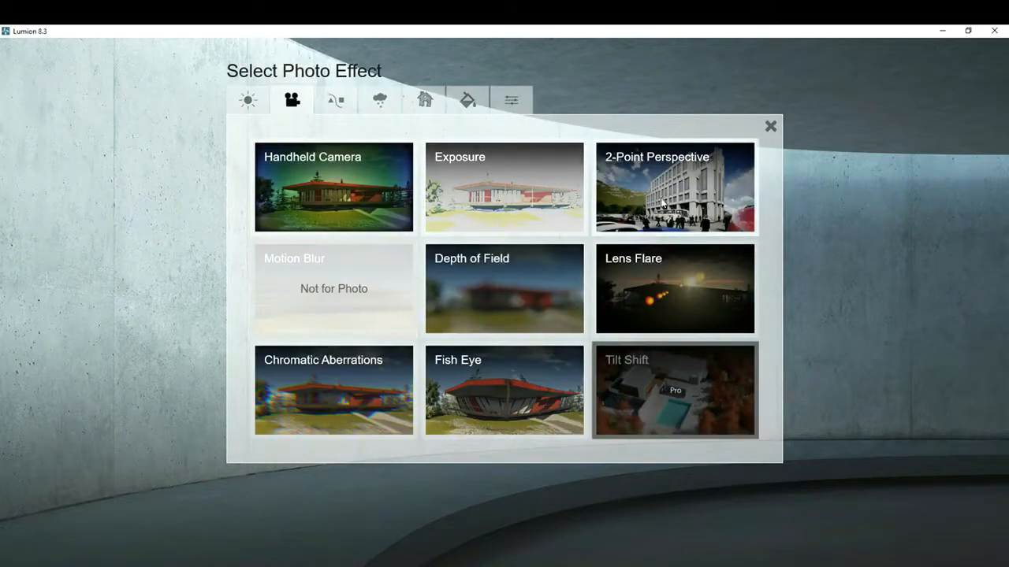
left_click(536, 190)
left_click(24, 137)
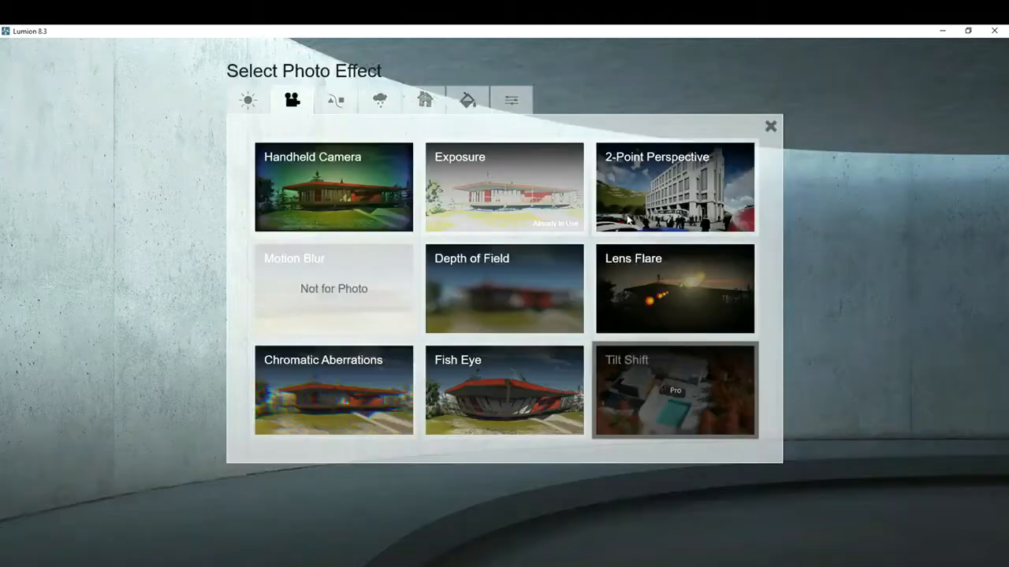
left_click(664, 198)
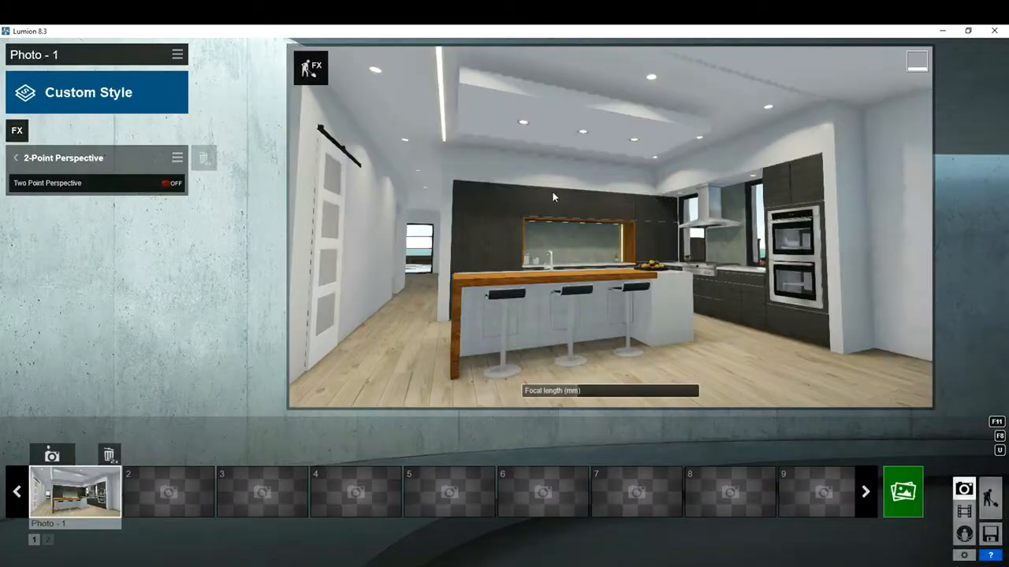
- Add the Sky and Clouds effect to Photo 1 and raise its overall brightness to most of the slider's range
left_click(18, 132)
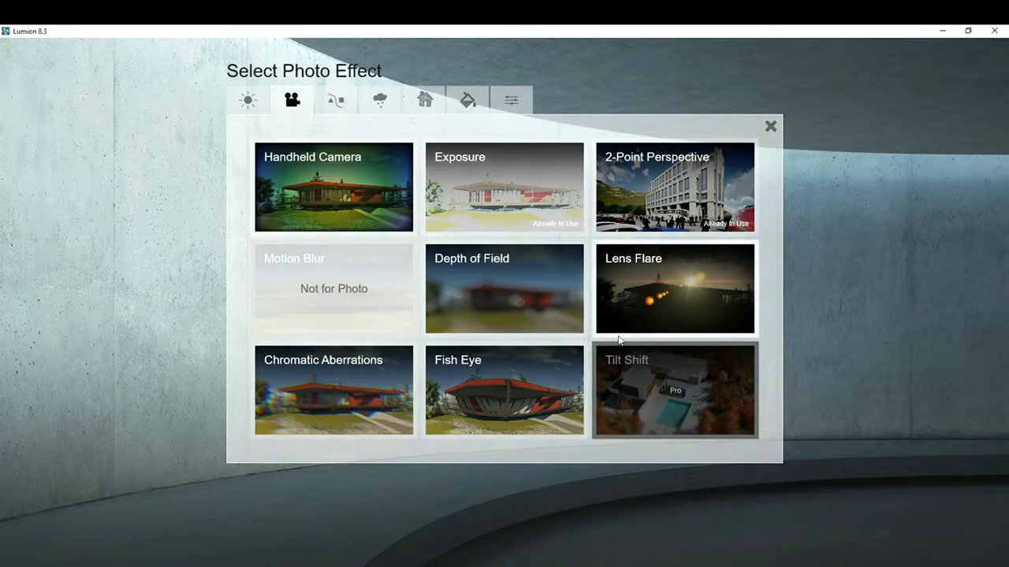
left_click(380, 100)
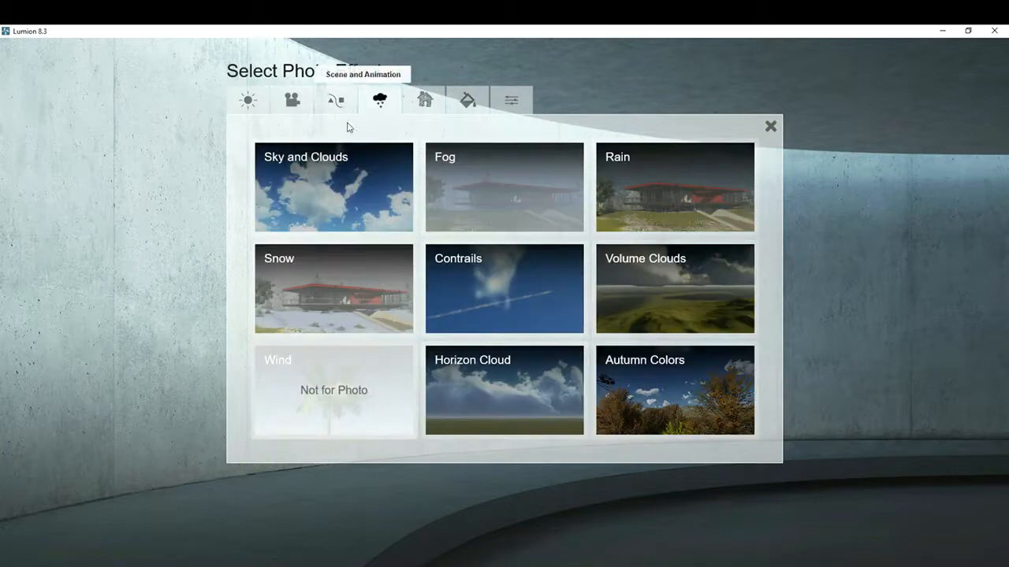
left_click(324, 167)
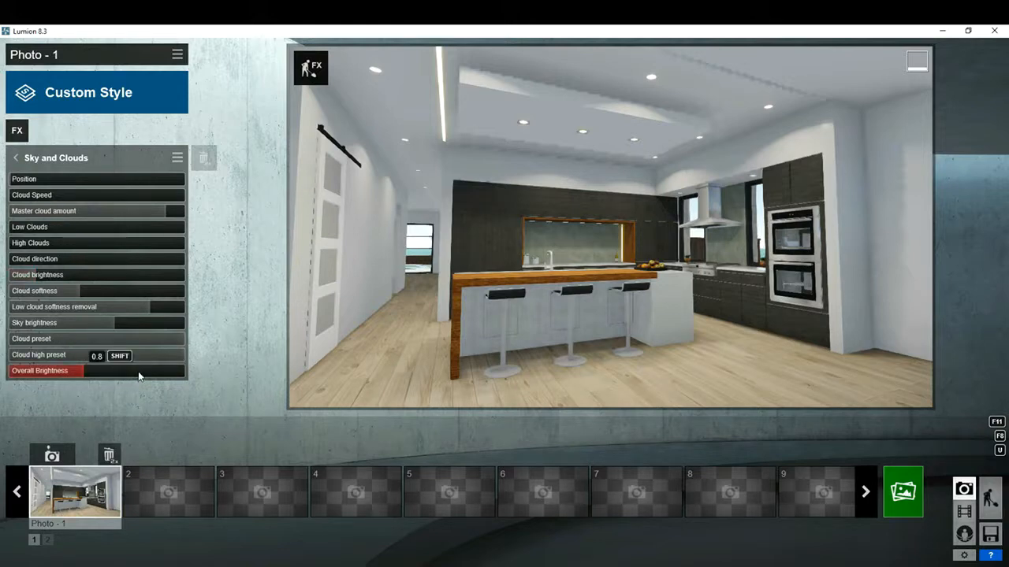
left_click_drag(139, 376, 161, 371)
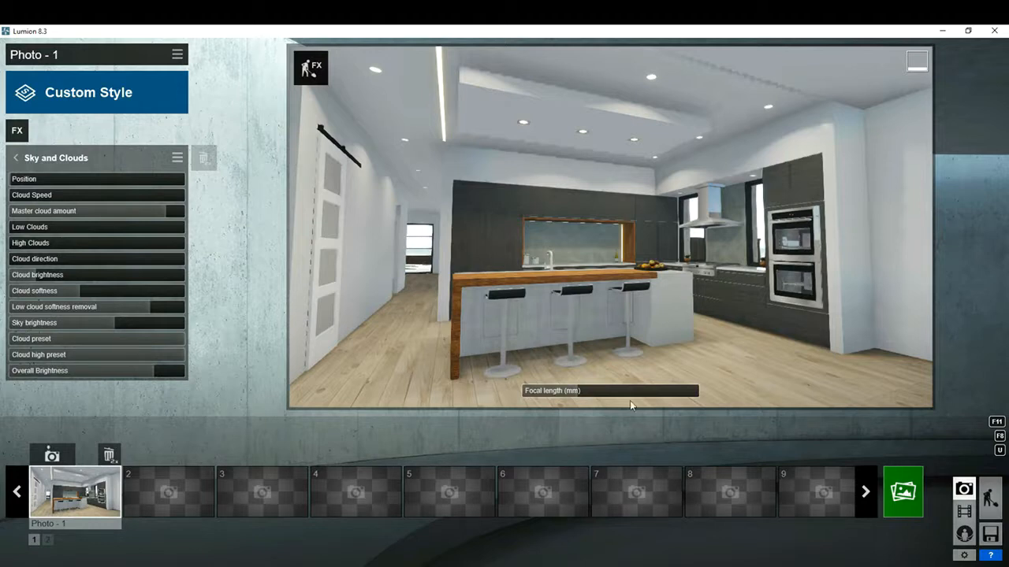
- Return to the build scene and assign a Standard material to the kitchen's timber floor
left_click(989, 501)
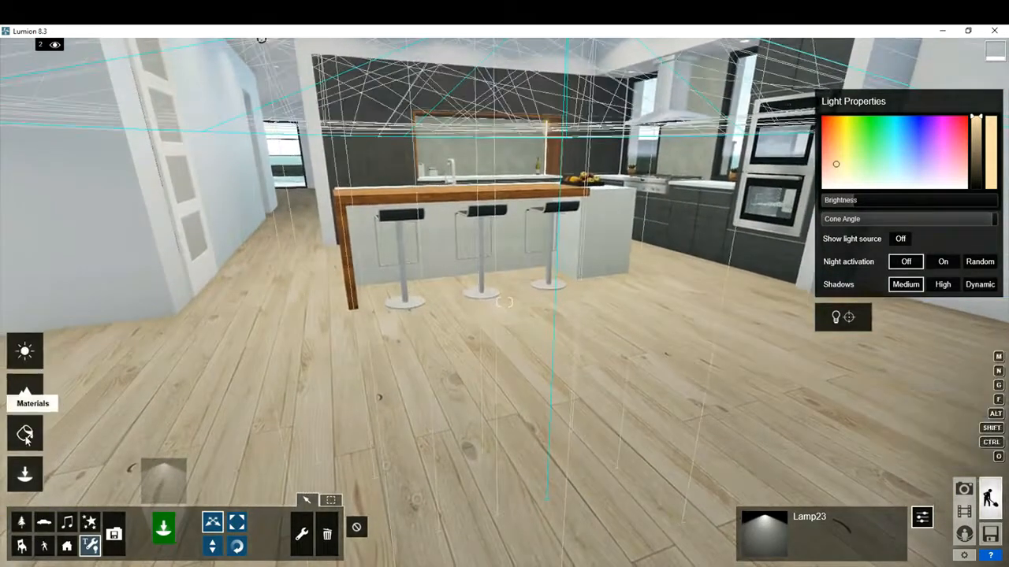
left_click(25, 435)
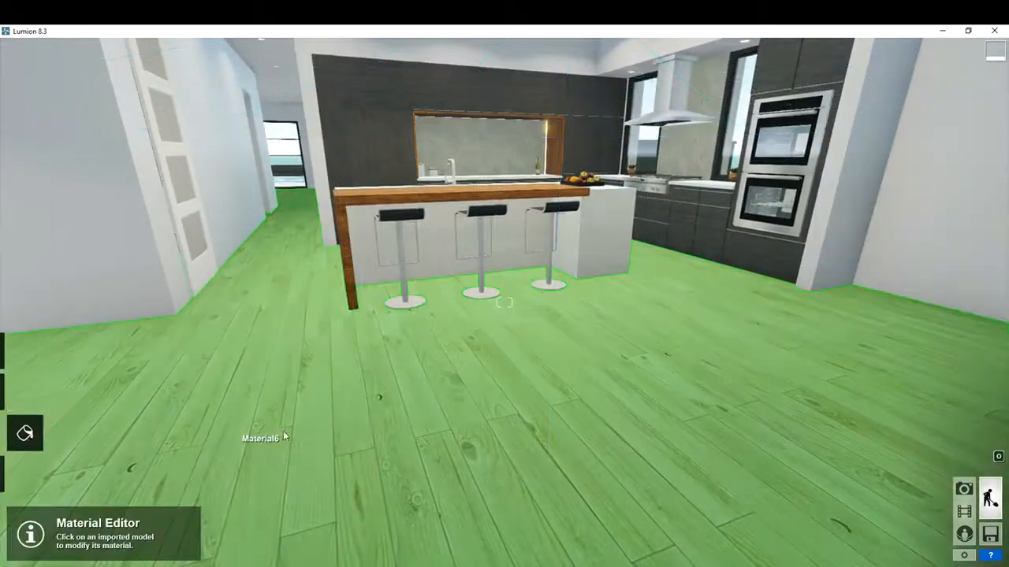
left_click(393, 399)
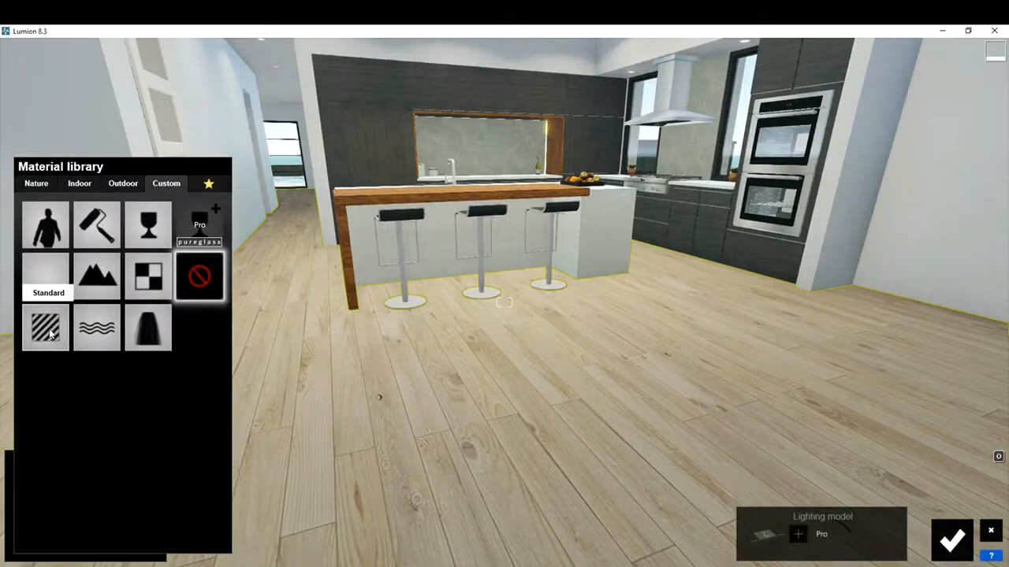
left_click(46, 328)
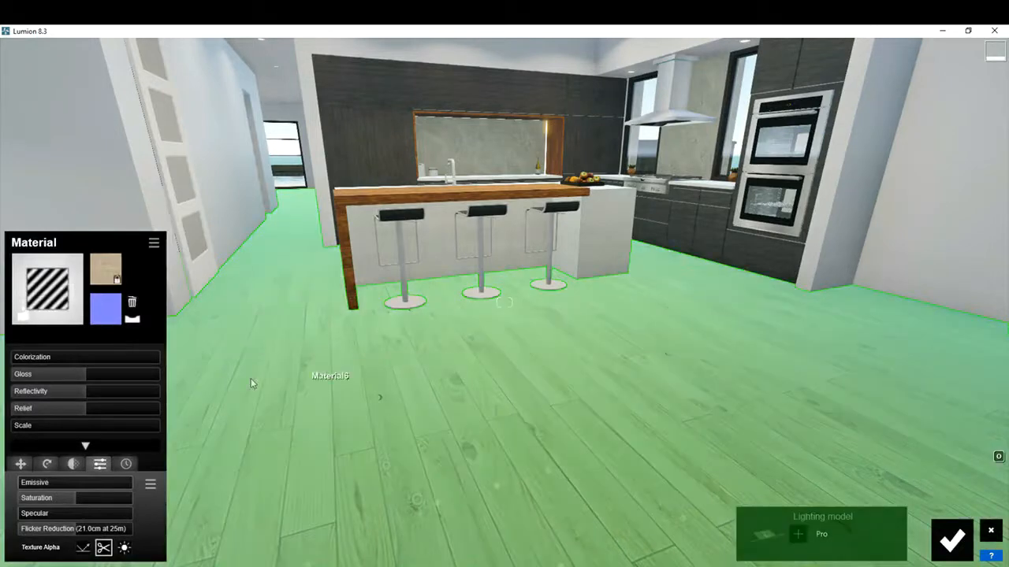
- Lower the floor material's gloss, raise its reflectivity, flip its normal map, set the relief to 0.3 and save the material
mouse_move(89, 378)
left_mouse_down()
mouse_move(67, 374)
mouse_move(76, 374)
mouse_move(62, 388)
mouse_move(71, 390)
mouse_move(70, 377)
mouse_move(53, 379)
mouse_move(101, 394)
mouse_move(57, 374)
mouse_move(69, 378)
left_mouse_up()
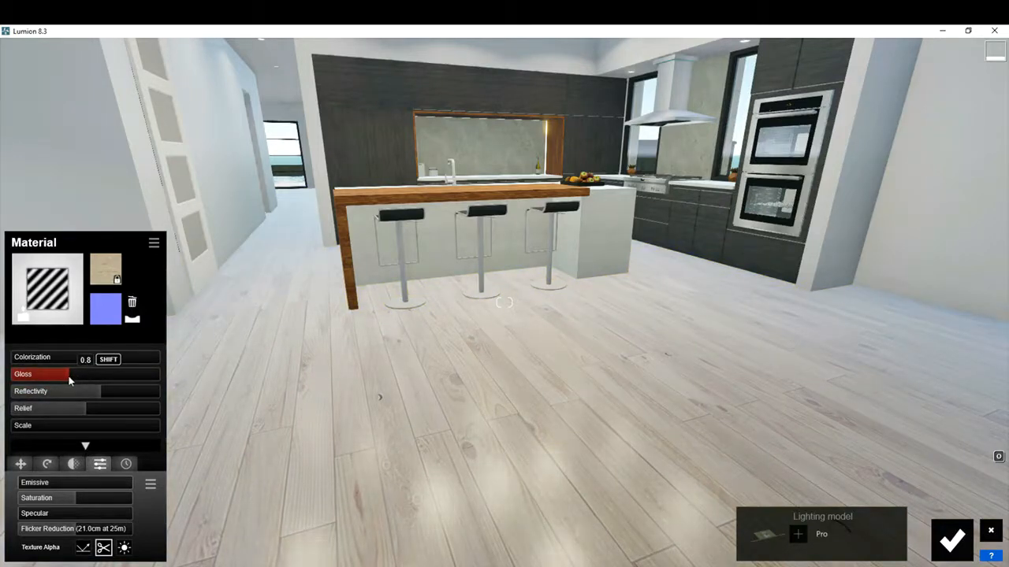
left_click(132, 322)
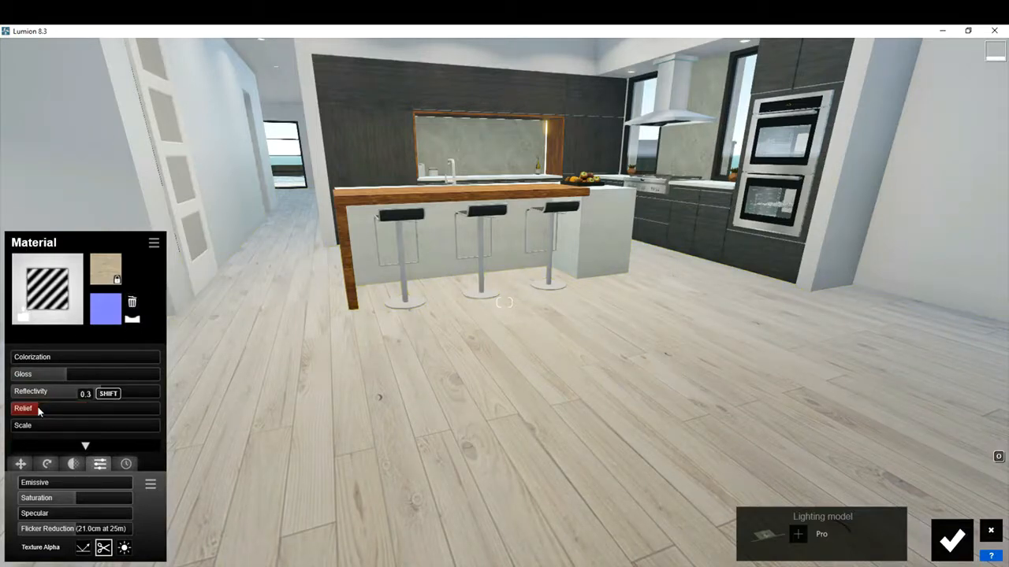
left_click_drag(37, 411, 39, 410)
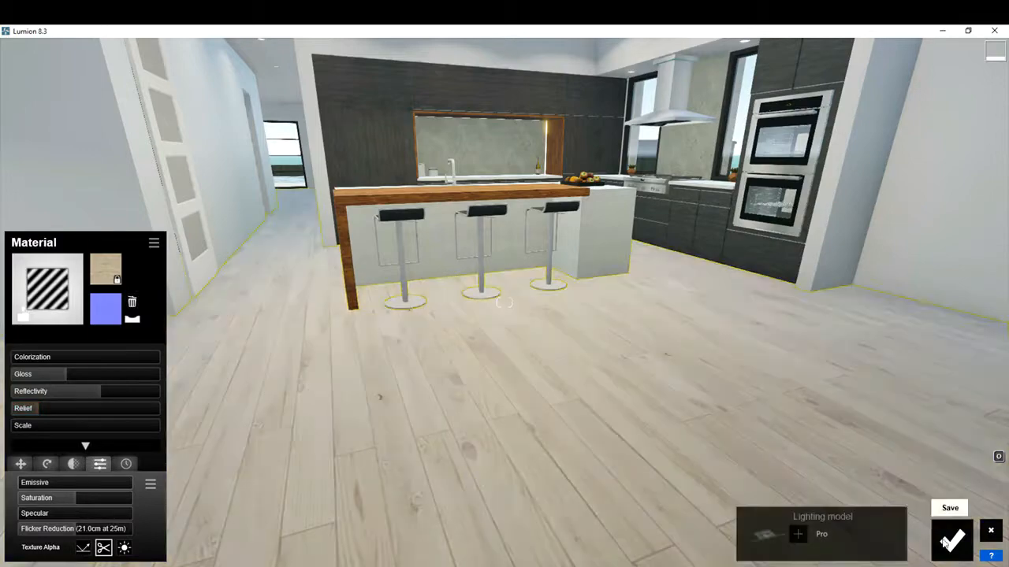
left_click(952, 540)
- Check the floor in the photo view, raise its relief to about mid-range, save the material and restore the Photo 1 camera
right_click_drag(608, 398, 597, 397)
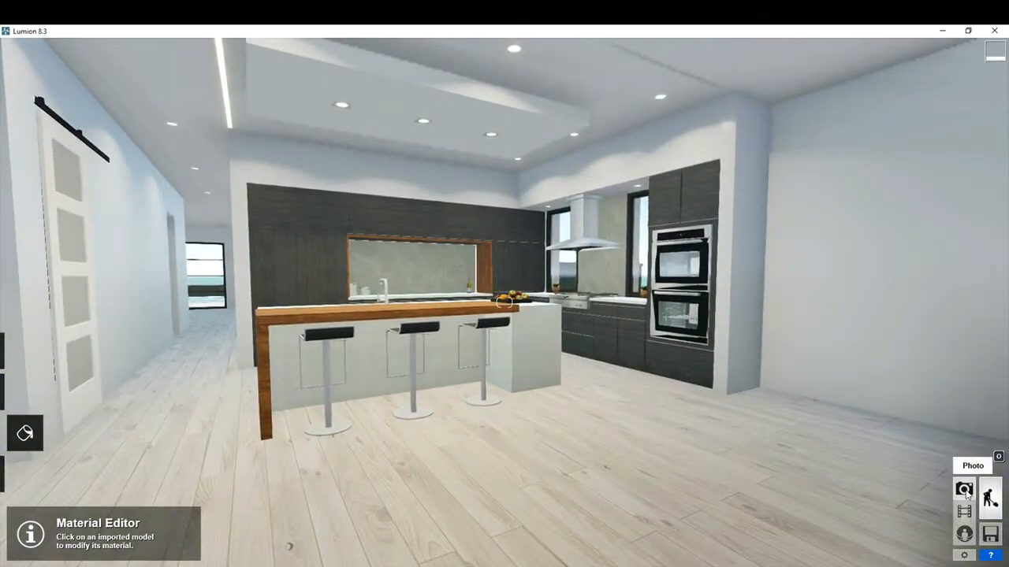
left_click(964, 490)
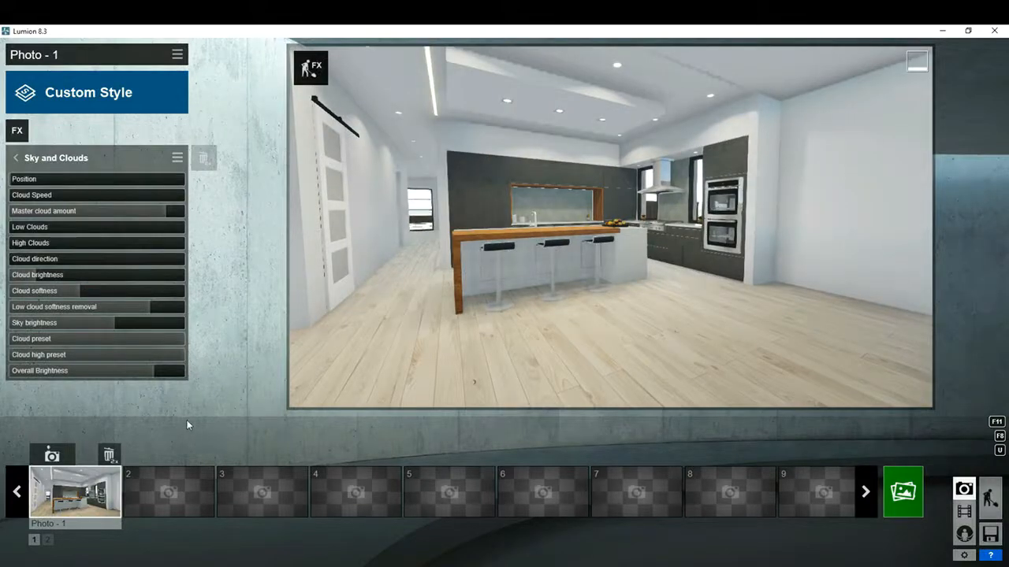
left_click(989, 497)
left_click(109, 481)
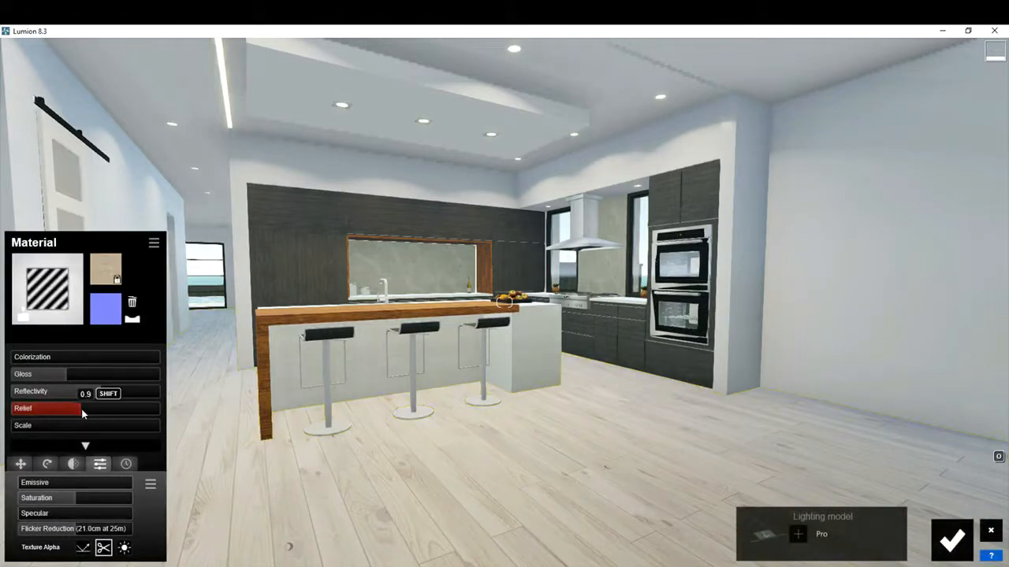
left_click(952, 540)
left_click(963, 489)
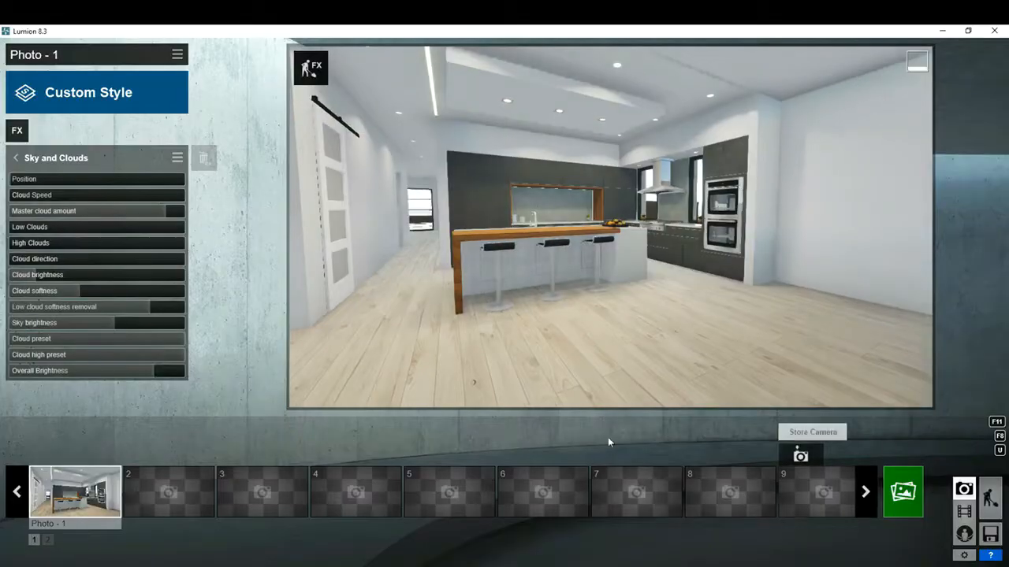
left_click(83, 494)
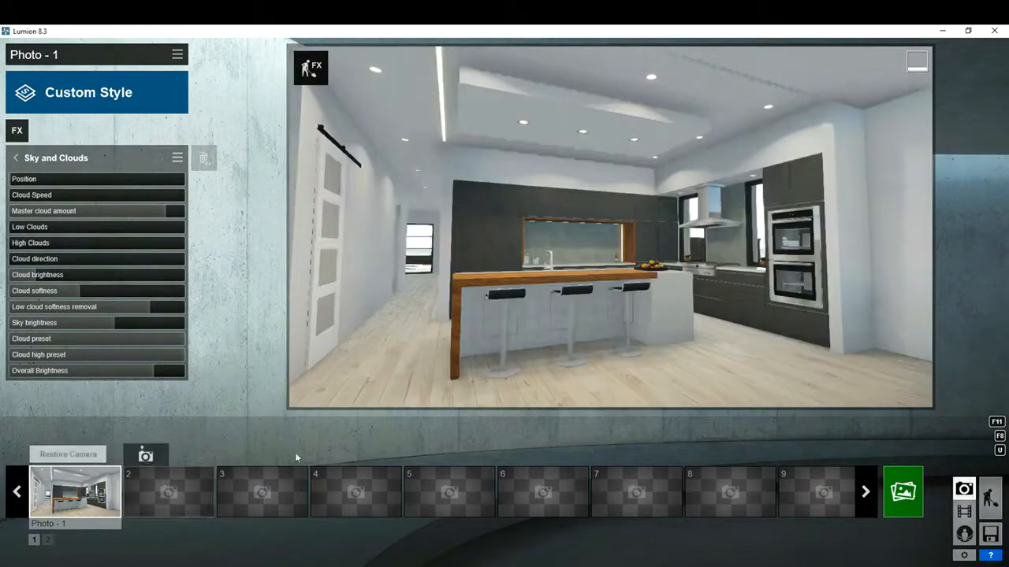
- Edit the Reflection effect and add reflection planes on the timber floor and the dark cabinet wall
left_click(16, 159)
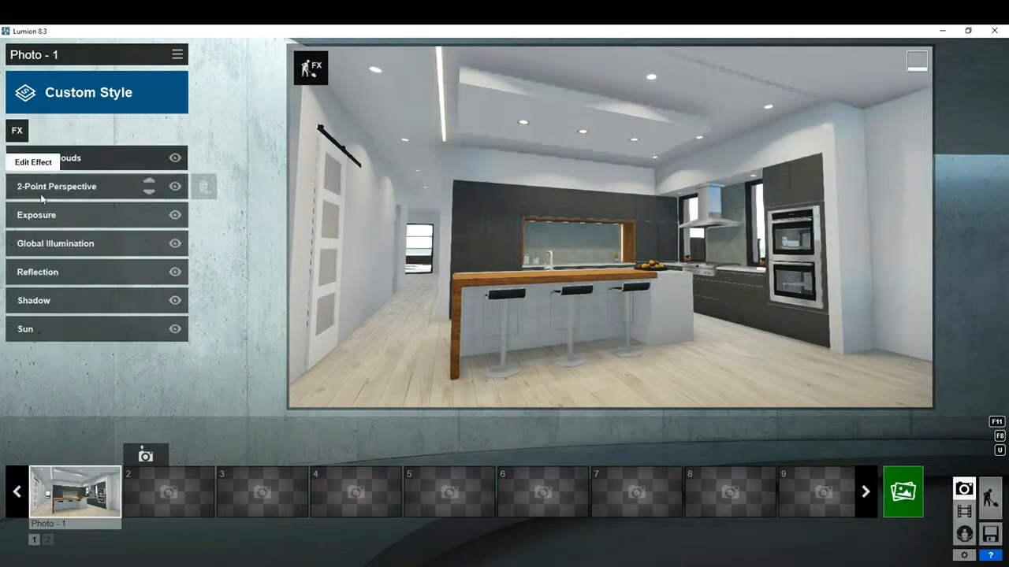
left_click(55, 272)
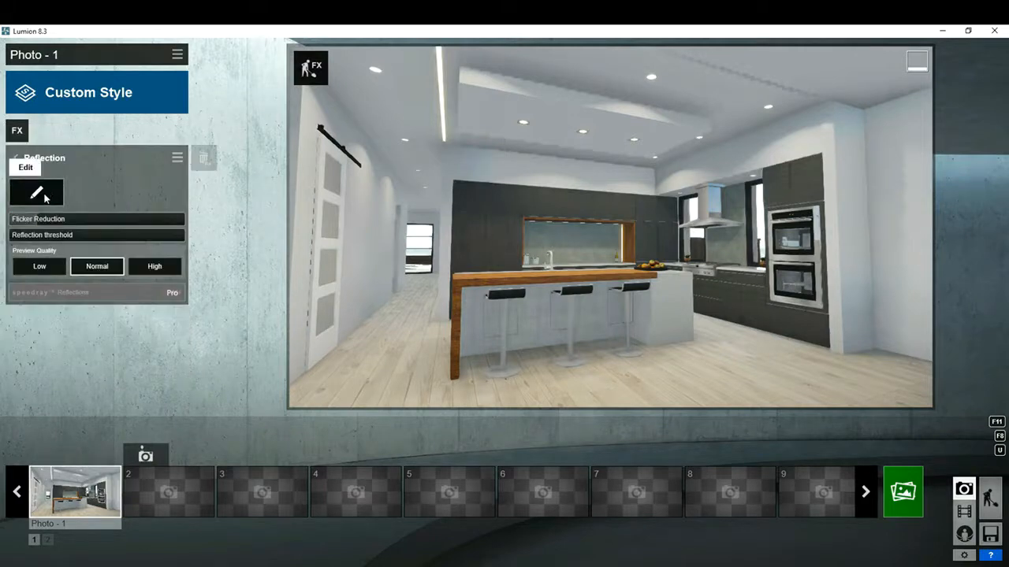
left_click(44, 197)
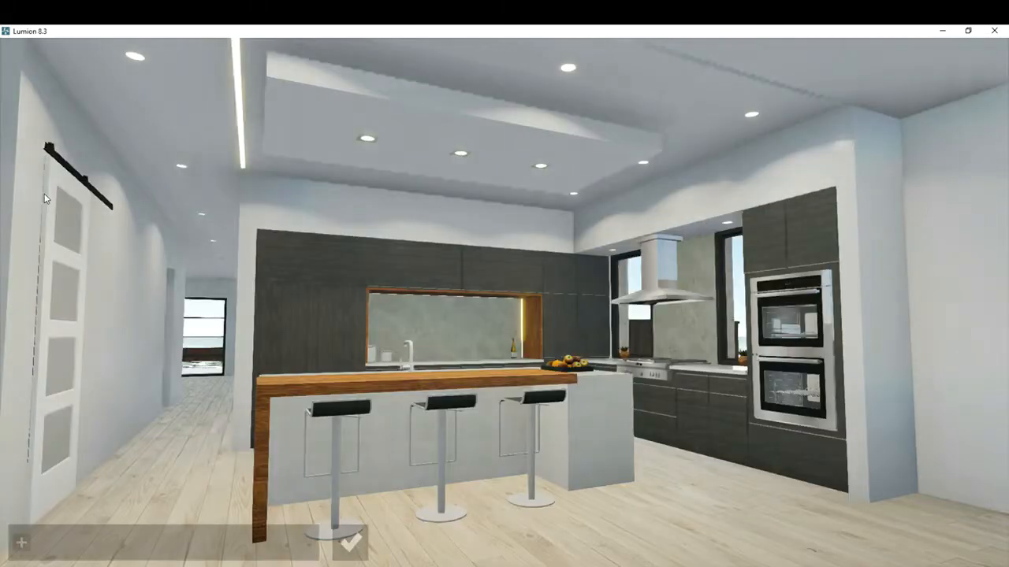
left_click(23, 543)
left_click(576, 544)
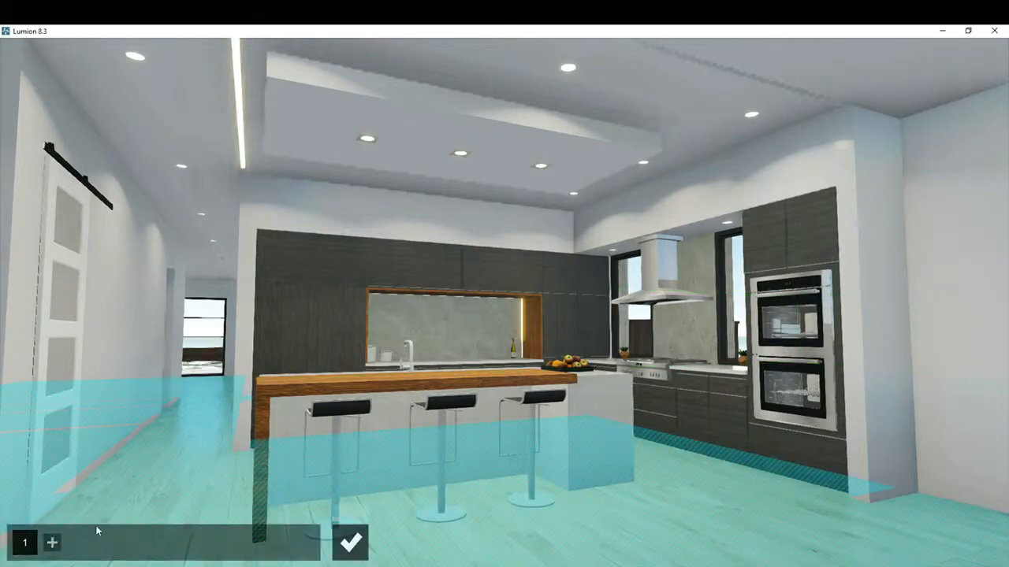
left_click(52, 542)
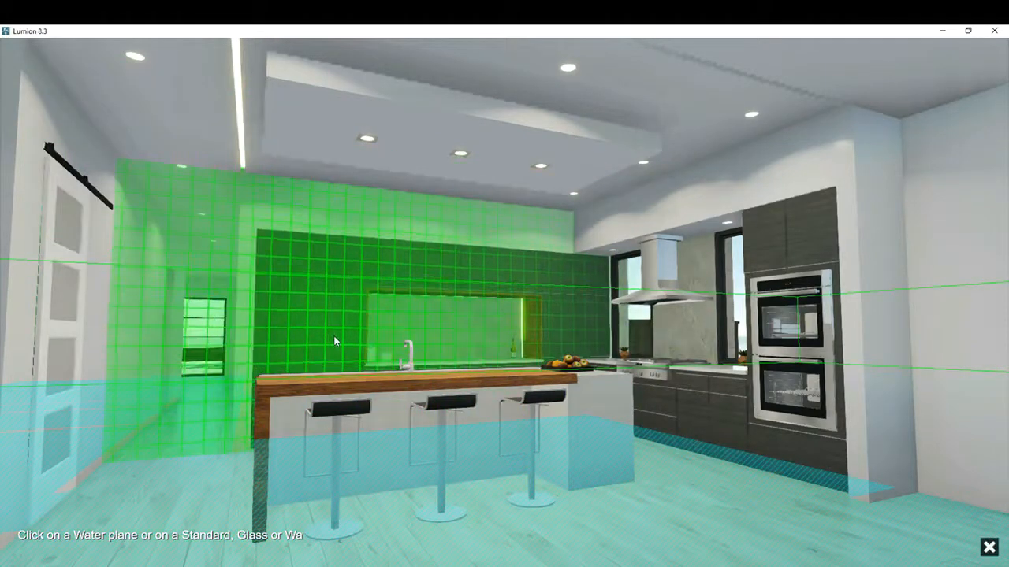
left_click(334, 341)
- Add a third reflection plane on the island countertop, finish the plane editing and restore the Photo 1 camera
left_click(81, 542)
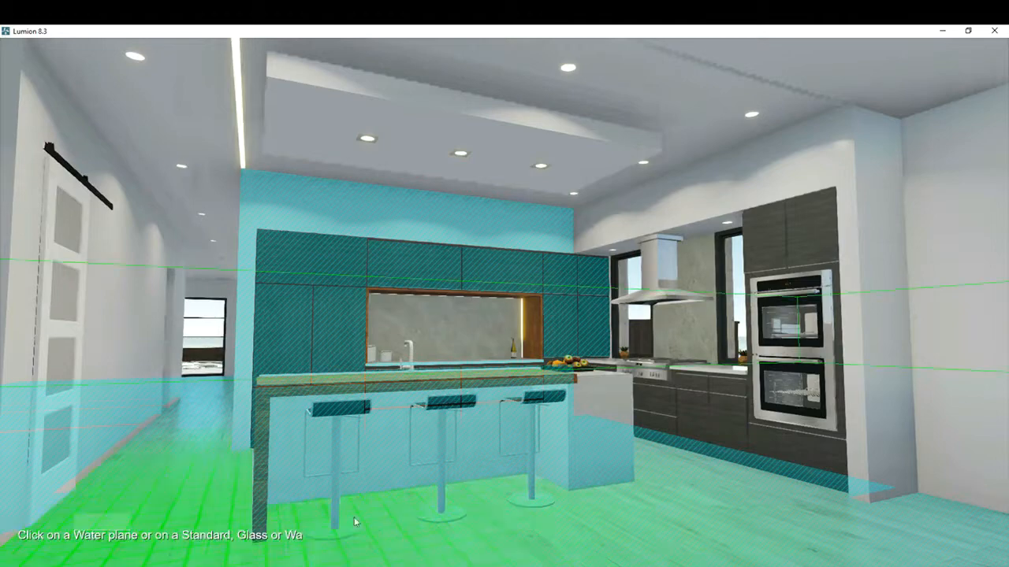
scroll(512, 366, "up", 3)
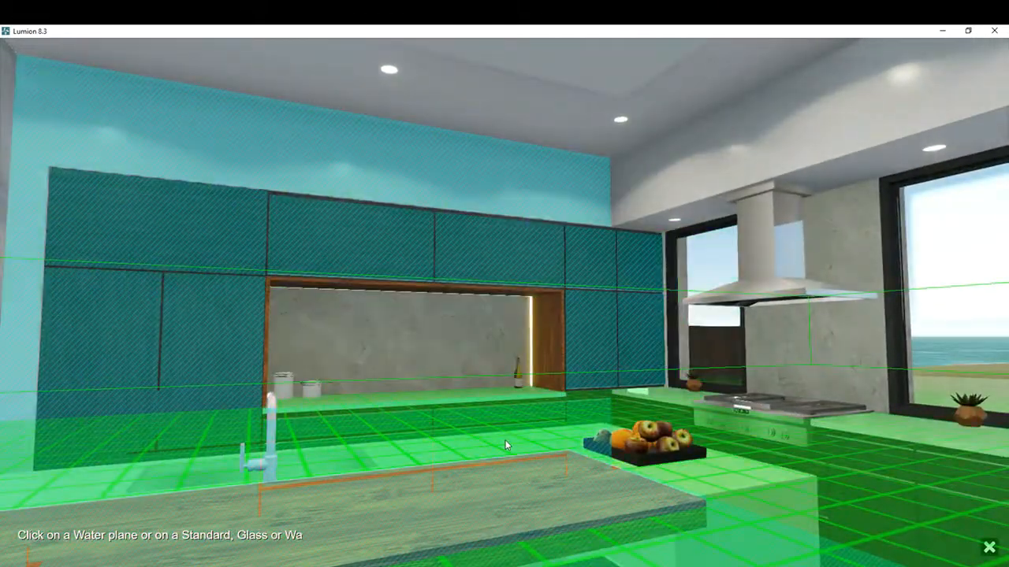
left_click(505, 440)
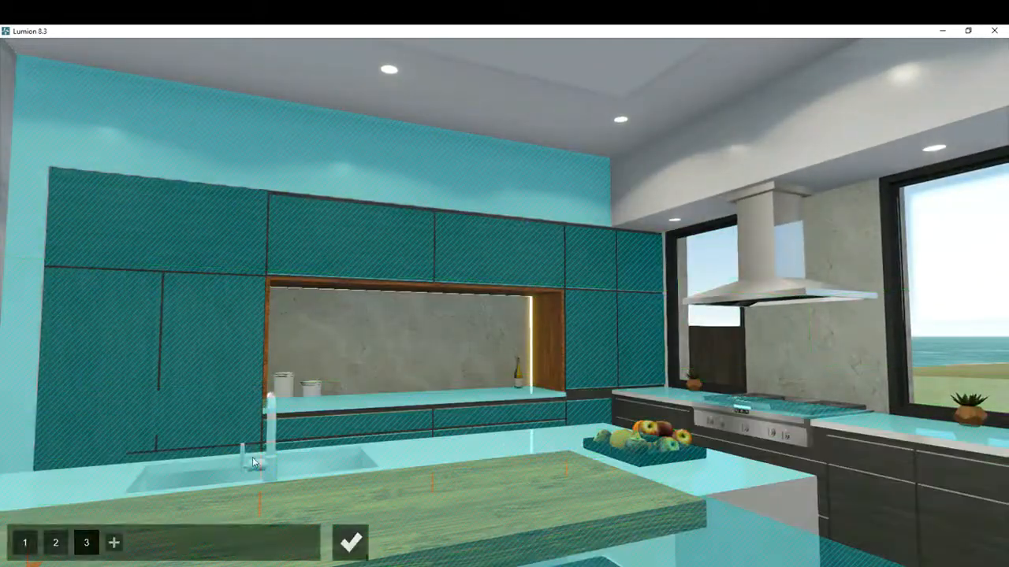
left_click(350, 542)
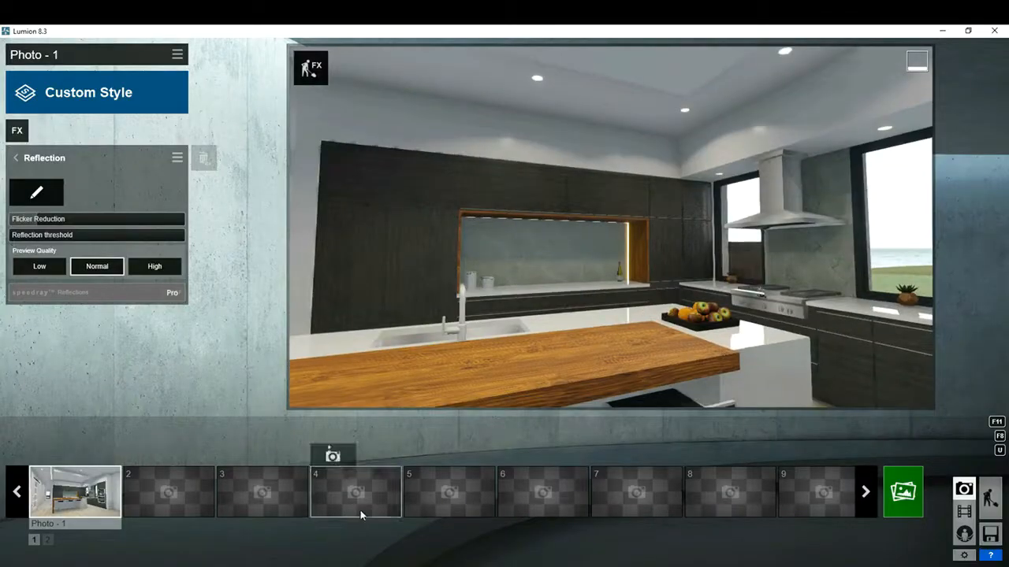
left_click(99, 508)
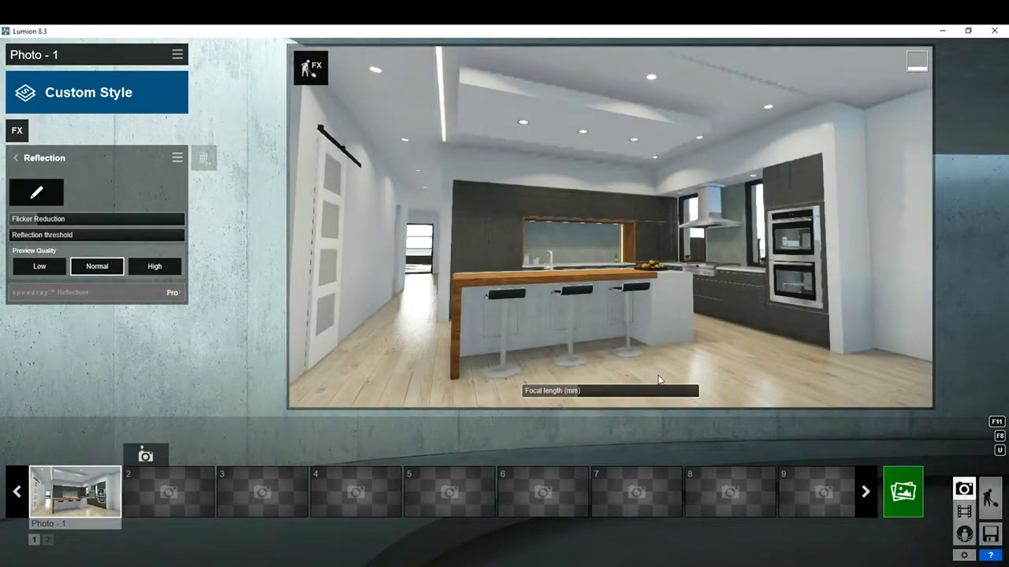
- Raise the omnishadow amount in the Shadow effect and set its brightness to 0.3
left_click(17, 159)
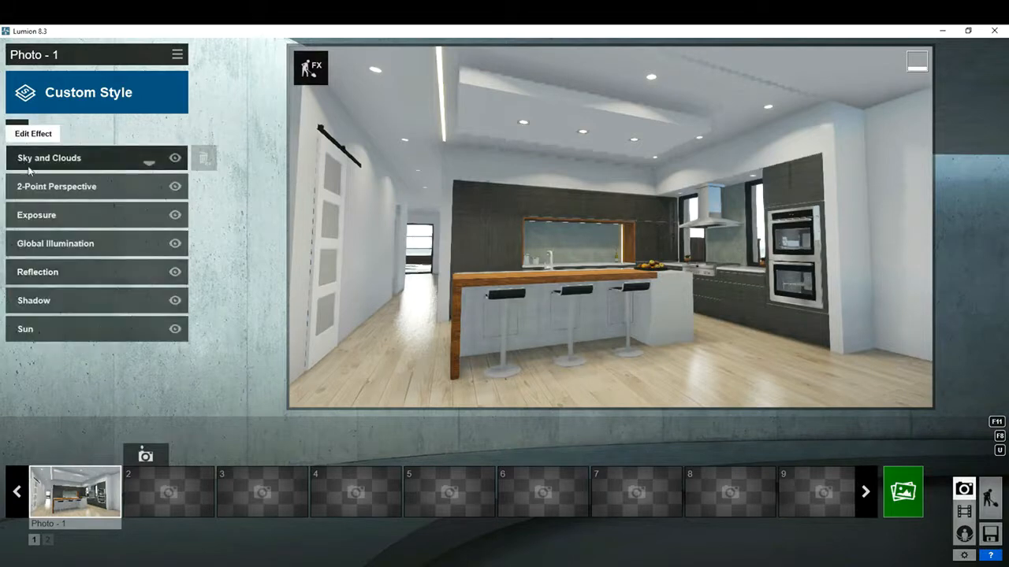
left_click(67, 305)
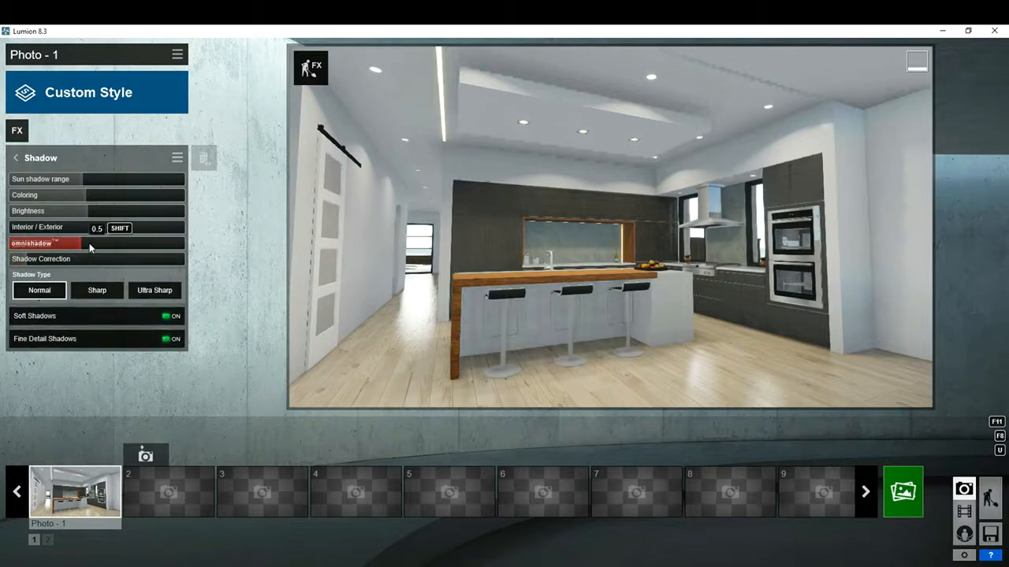
left_click_drag(104, 246, 141, 250)
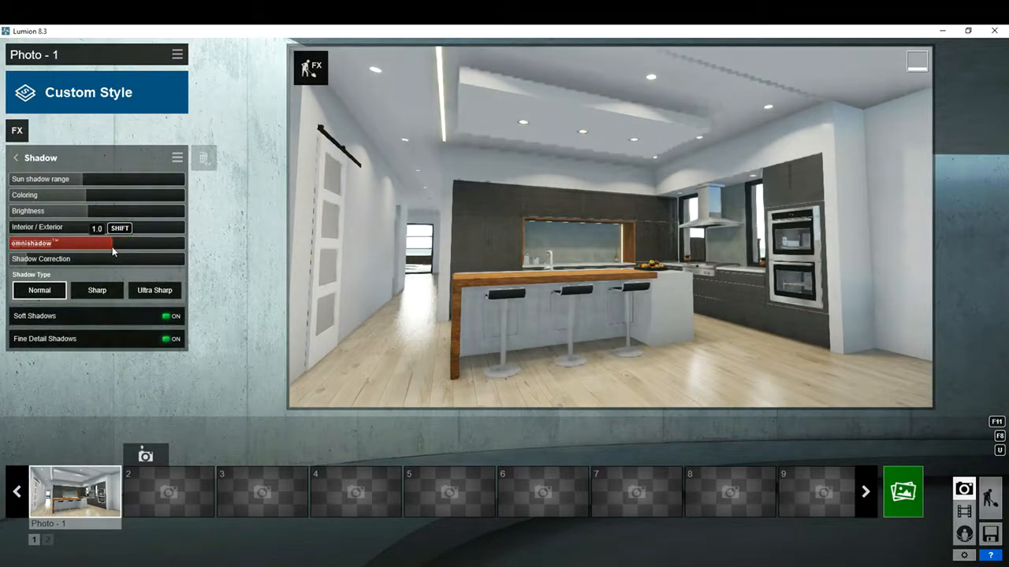
left_click_drag(87, 211, 69, 215)
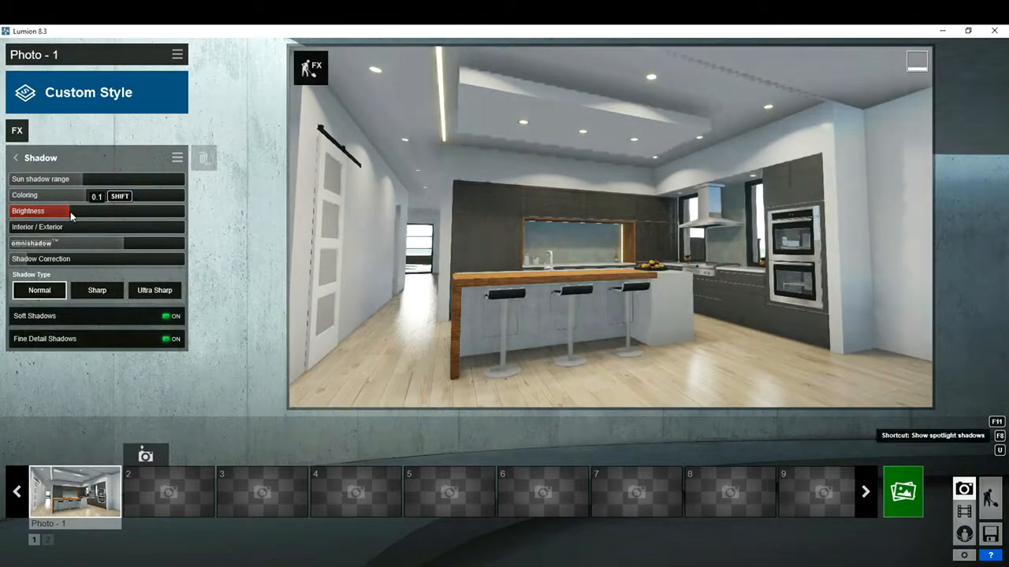
left_click_drag(116, 245, 98, 221)
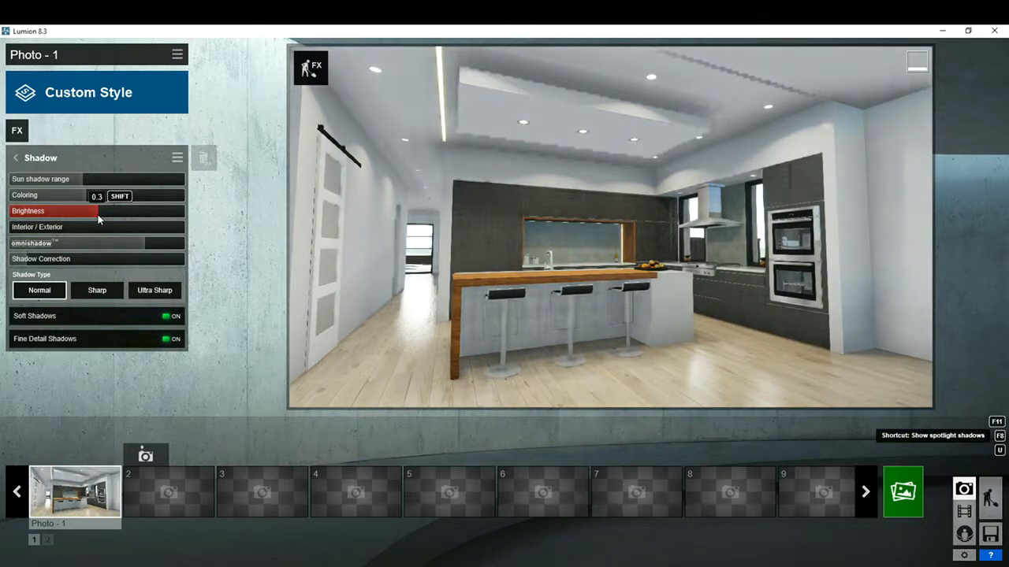
left_click(17, 159)
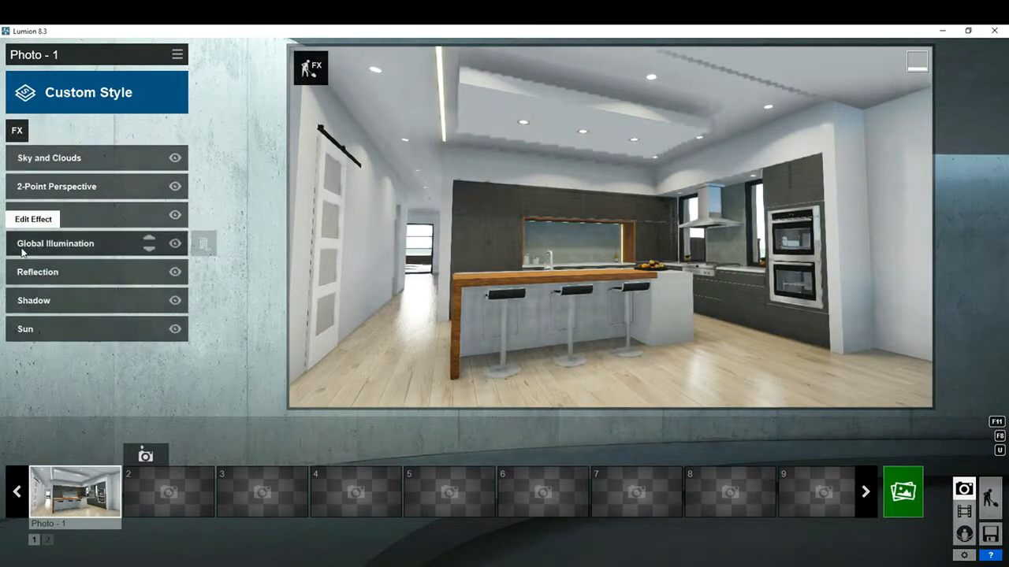
- Disable the Global Illumination effect and raise the Exposure effect's exposure very slightly
left_click(175, 244)
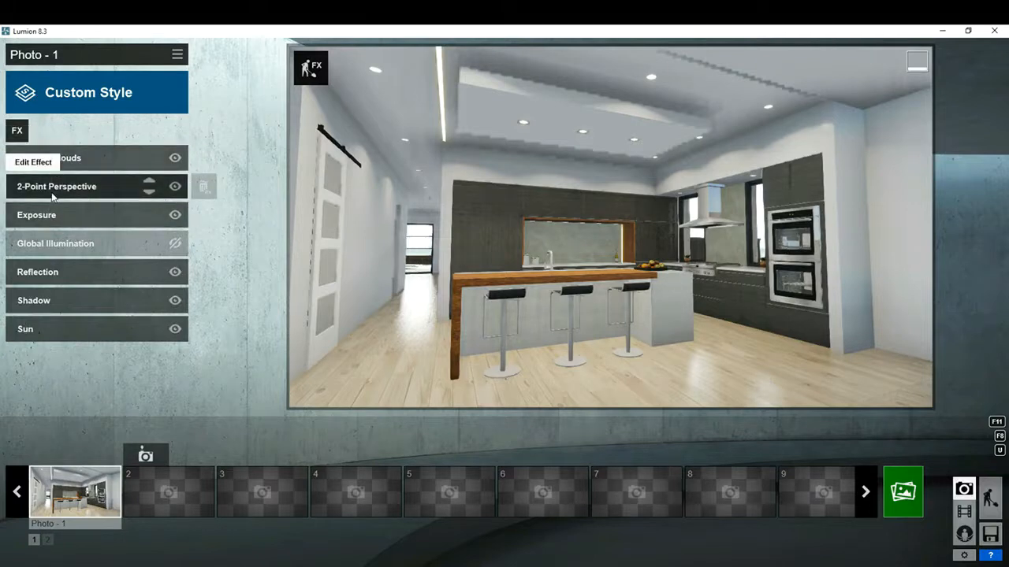
left_click(59, 218)
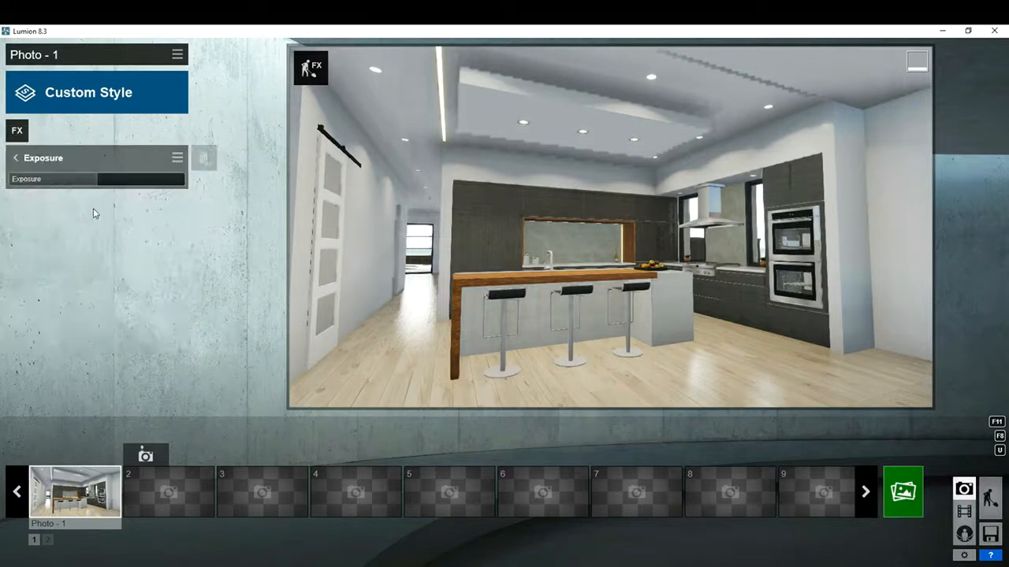
left_click(104, 181)
mouse_move(110, 183)
left_mouse_down()
mouse_move(83, 184)
mouse_move(98, 184)
left_mouse_up()
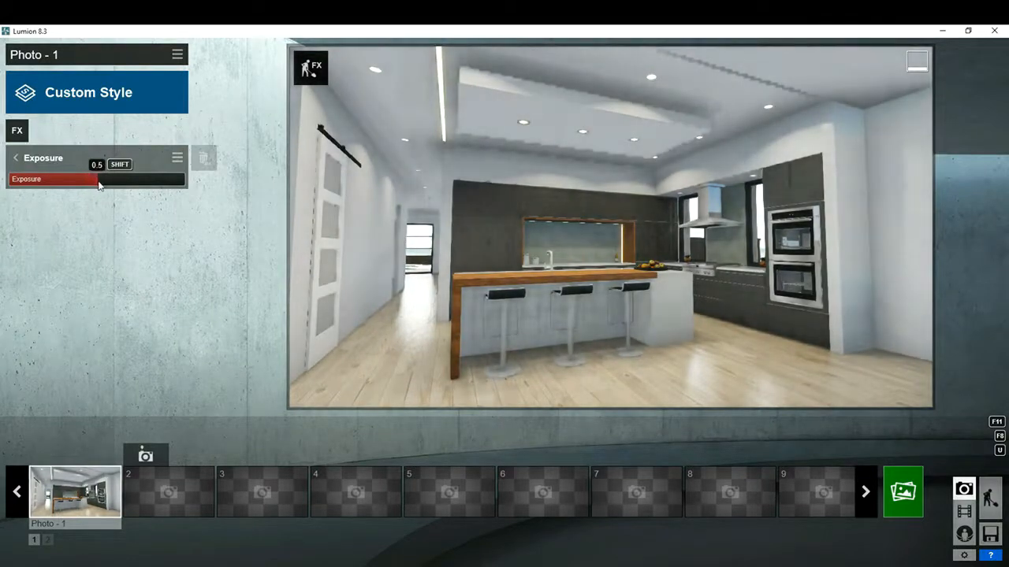
- Turn on Two Point Perspective in the 2-Point Perspective effect and raise its amount to the maximum
left_click(15, 158)
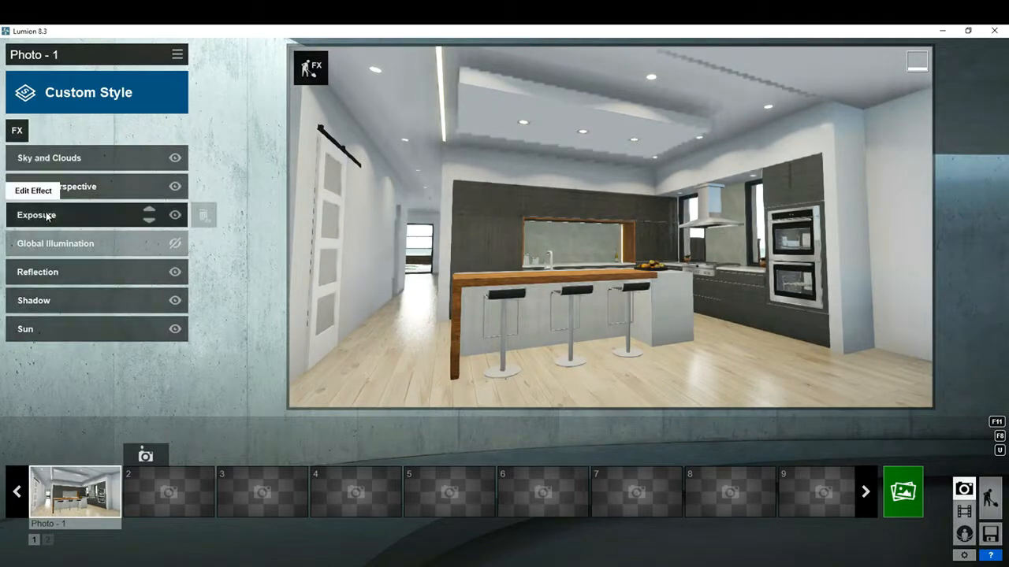
key("F8")
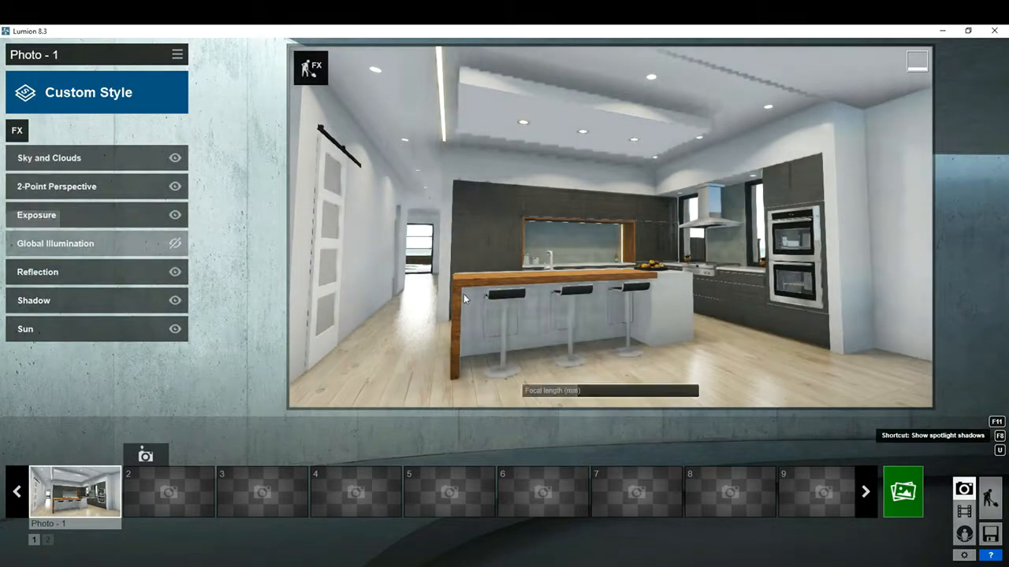
right_click_drag(464, 294, 462, 293)
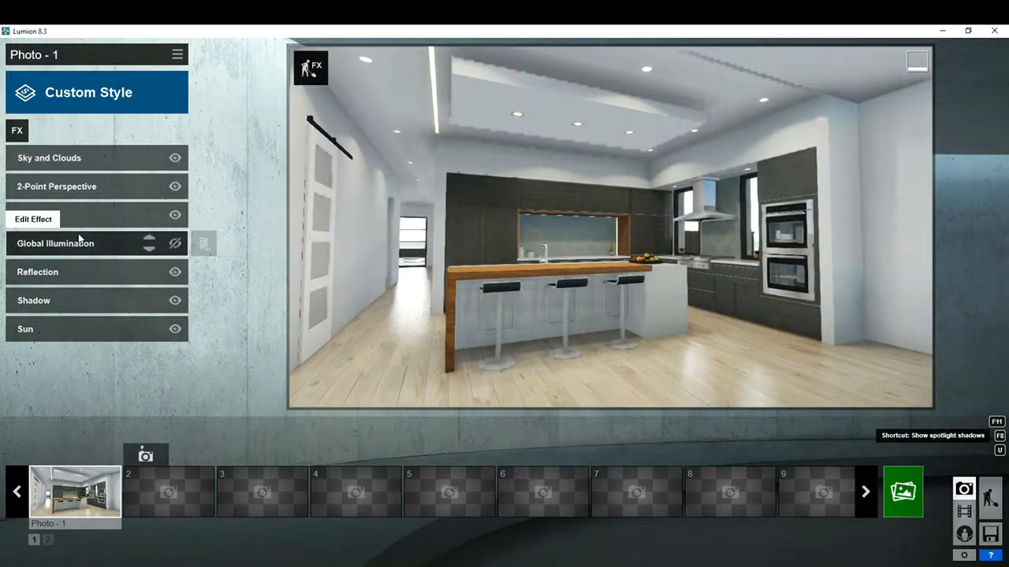
left_click(60, 189)
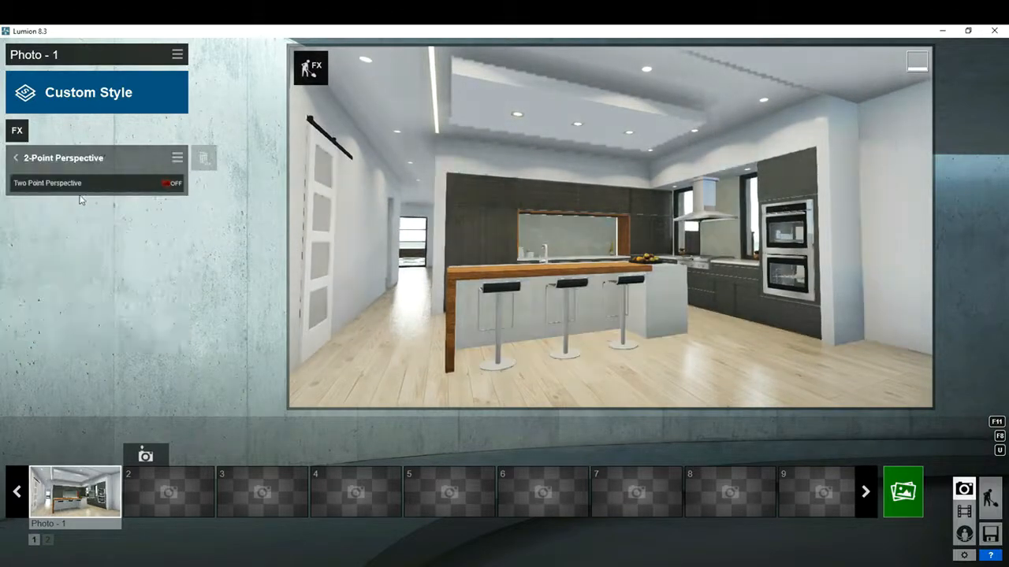
left_click_drag(79, 205, 310, 210)
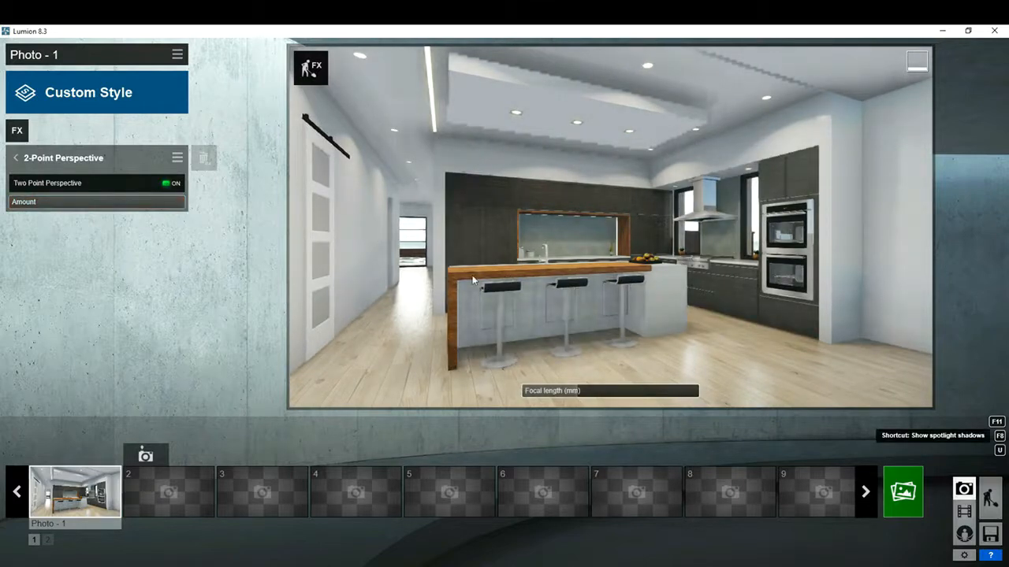
left_click(17, 159)
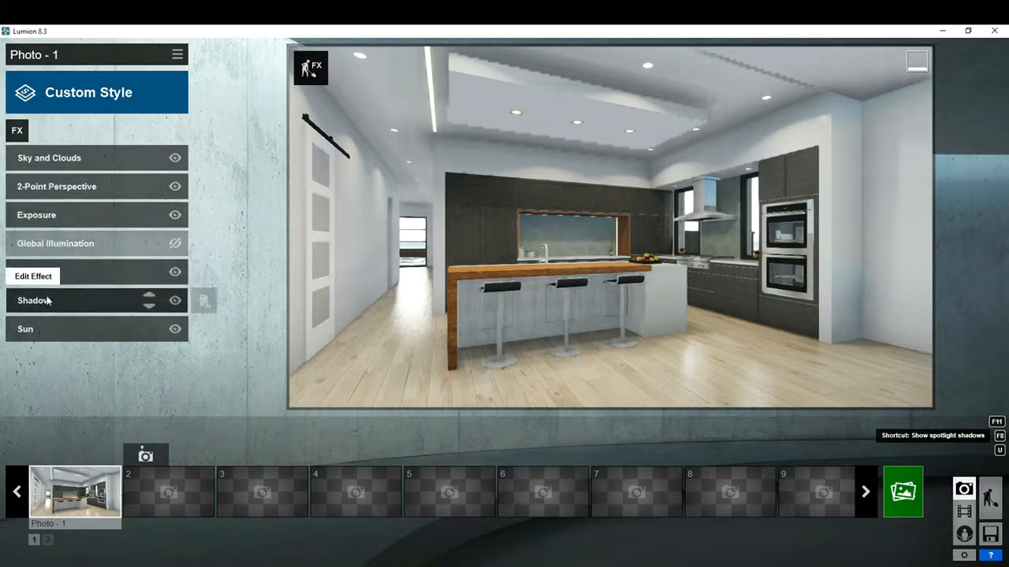
- Adjust the Sun effect by lowering the sun height, increasing the heading slightly and reducing the sun brightness a little
left_click(58, 327)
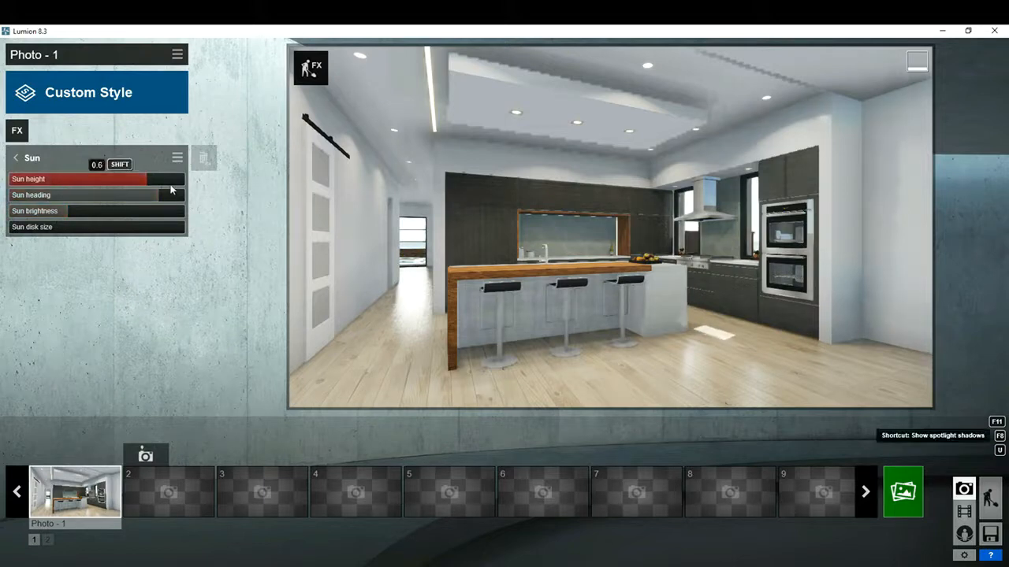
mouse_move(135, 180)
left_mouse_down()
mouse_move(124, 183)
mouse_move(147, 199)
mouse_move(173, 199)
mouse_move(117, 186)
left_mouse_up()
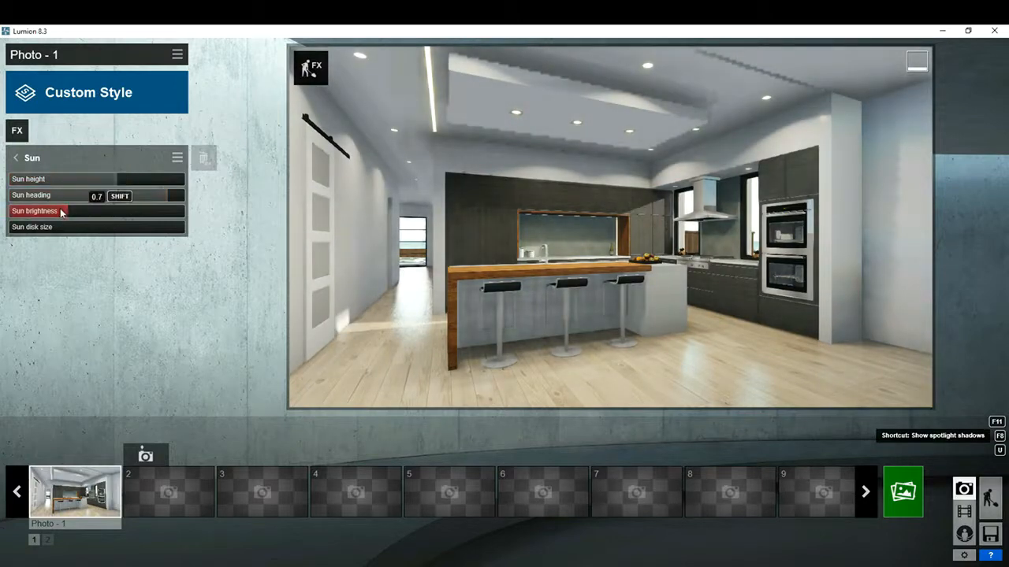
left_click_drag(64, 214, 61, 213)
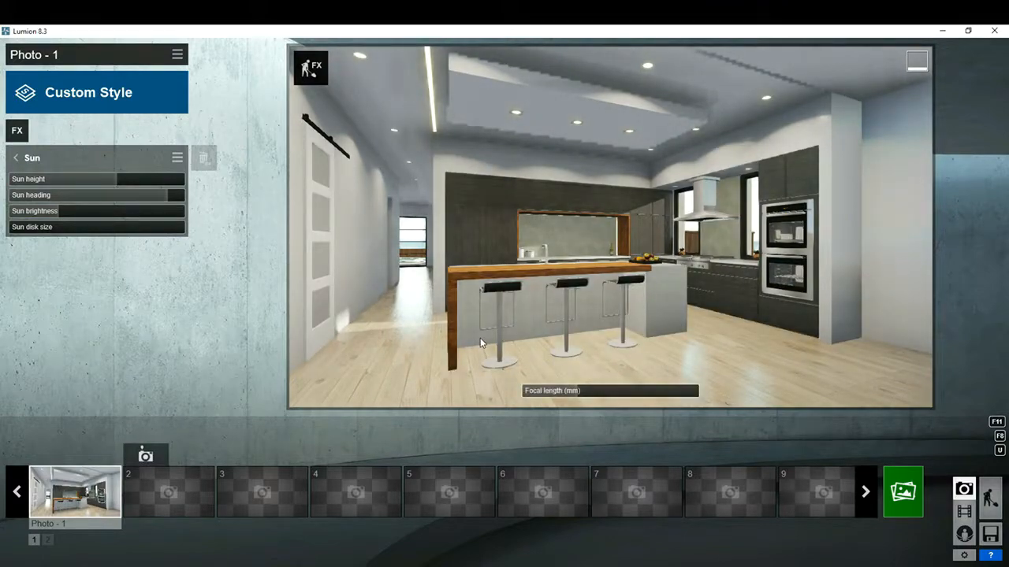
- Move the camera to show more of the hallway and the island's timber end, and store the view in Photo 1
key("d")
mouse_move(481, 343)
right_mouse_down()
mouse_move(417, 339)
mouse_move(464, 343)
right_mouse_up()
key("w")
key("a")
key("s")
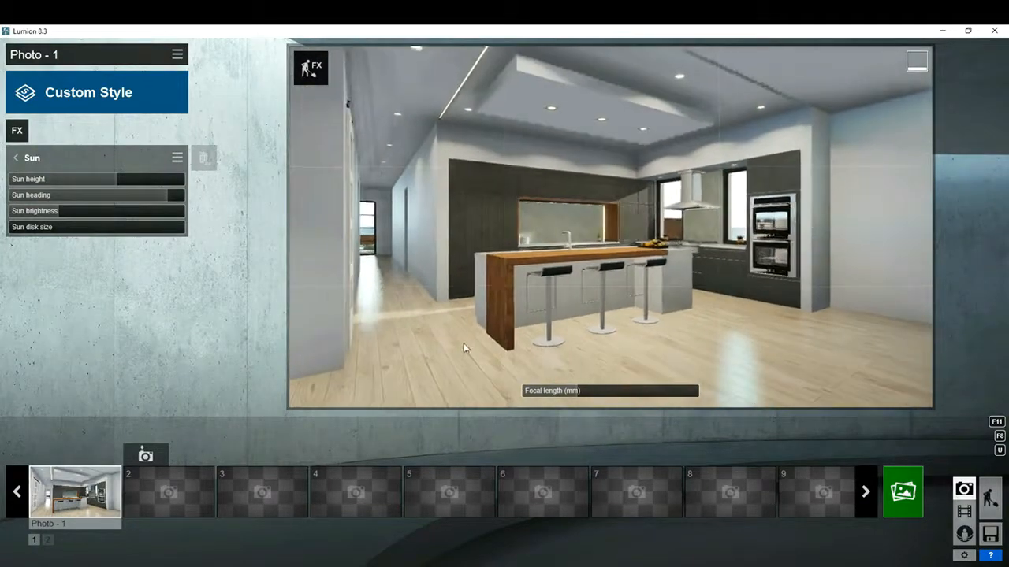
left_click(57, 457)
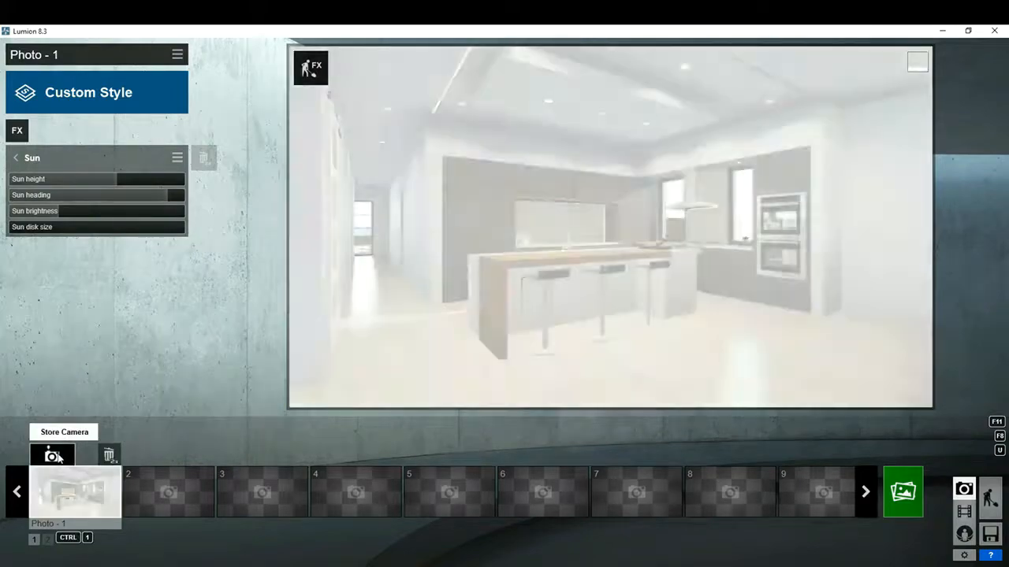
- Refine the framing so the sliding door, hallway, island and ovens all fit, and overwrite the Photo 1 camera
key("w")
right_click_drag(274, 426, 265, 423)
key("s")
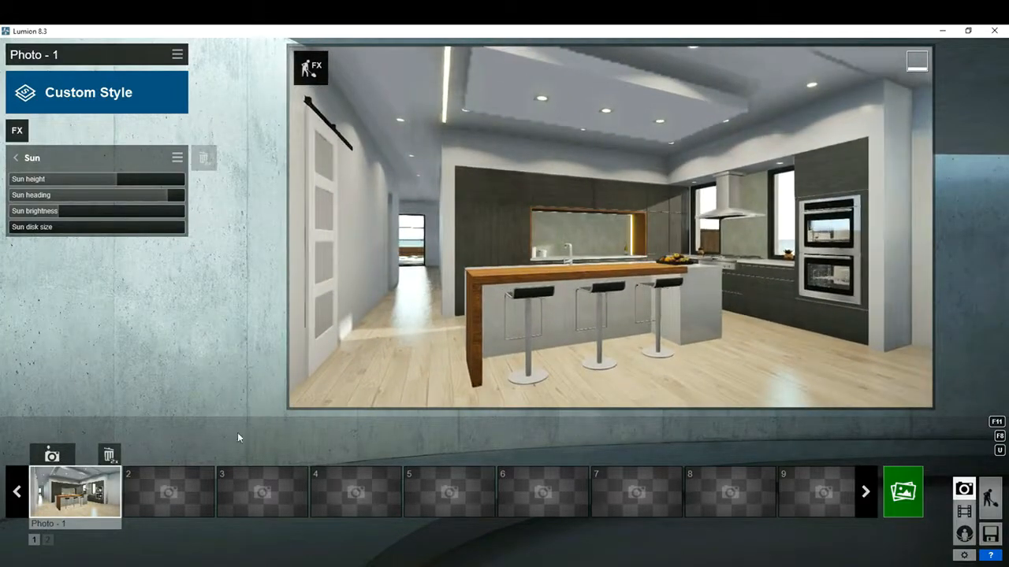
left_click(71, 476)
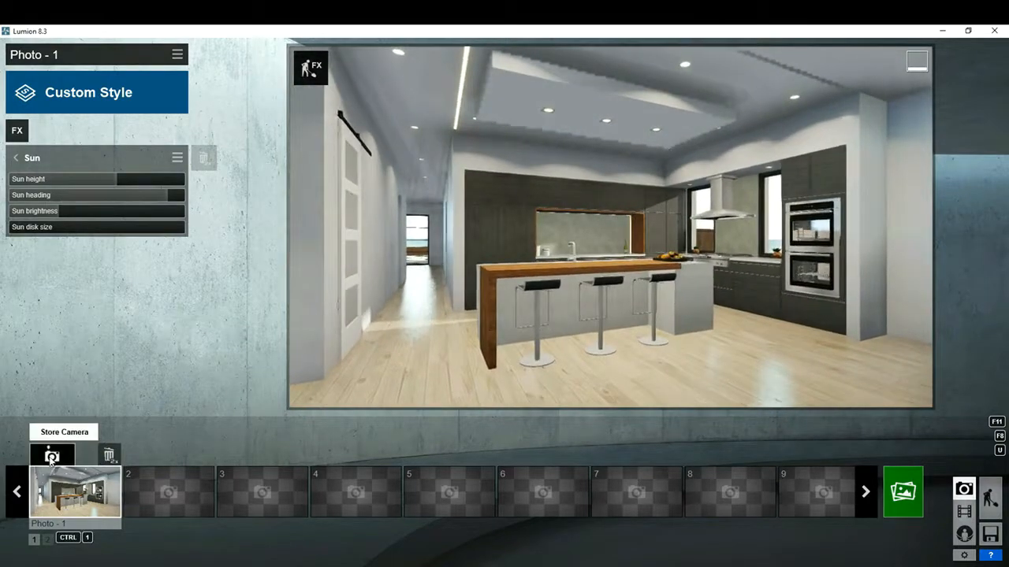
left_click(49, 457)
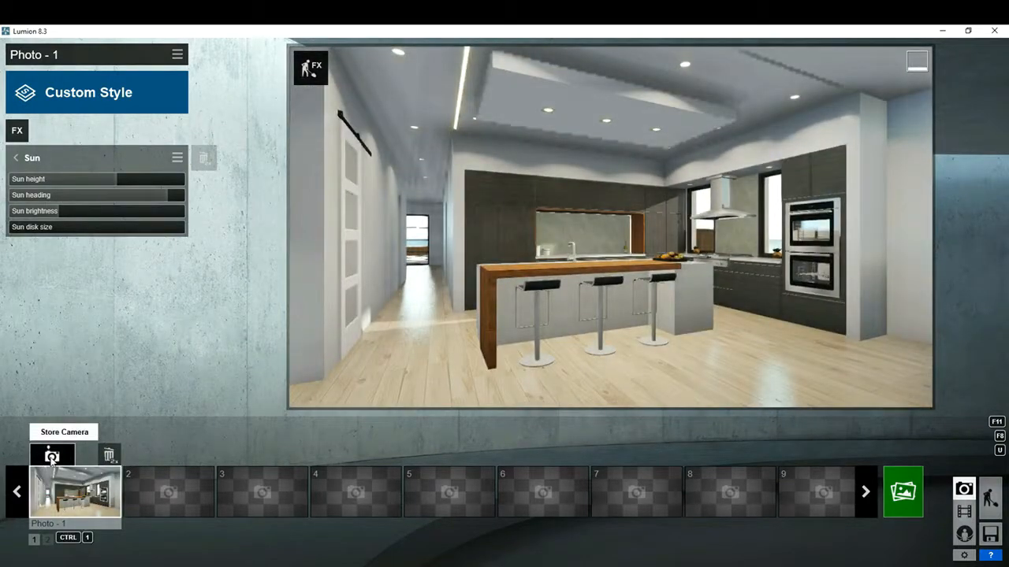
left_click(52, 458)
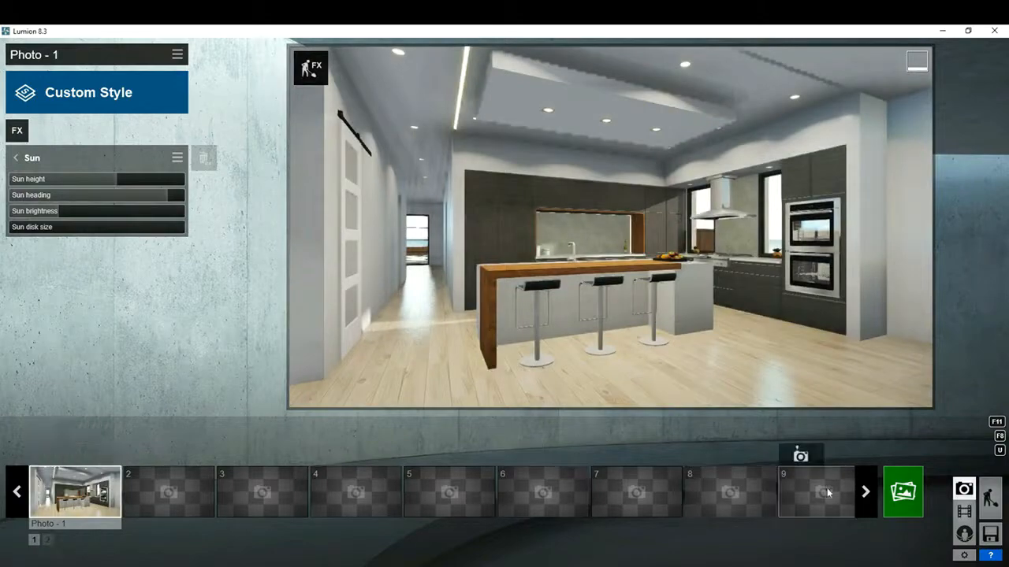
- Start rendering the current shot as a JPG at the Print size of 3840x2160
left_click(902, 495)
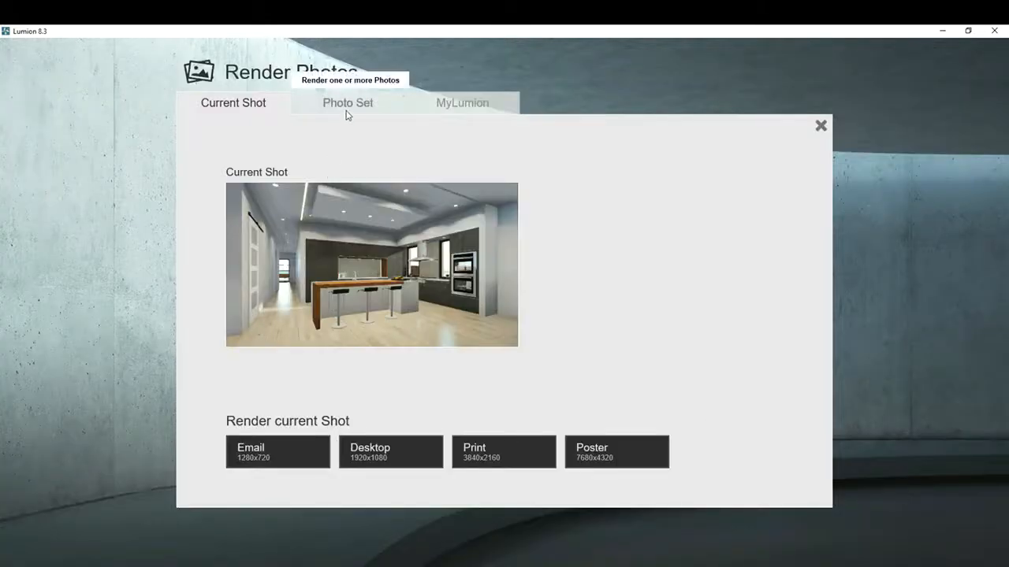
left_click(494, 457)
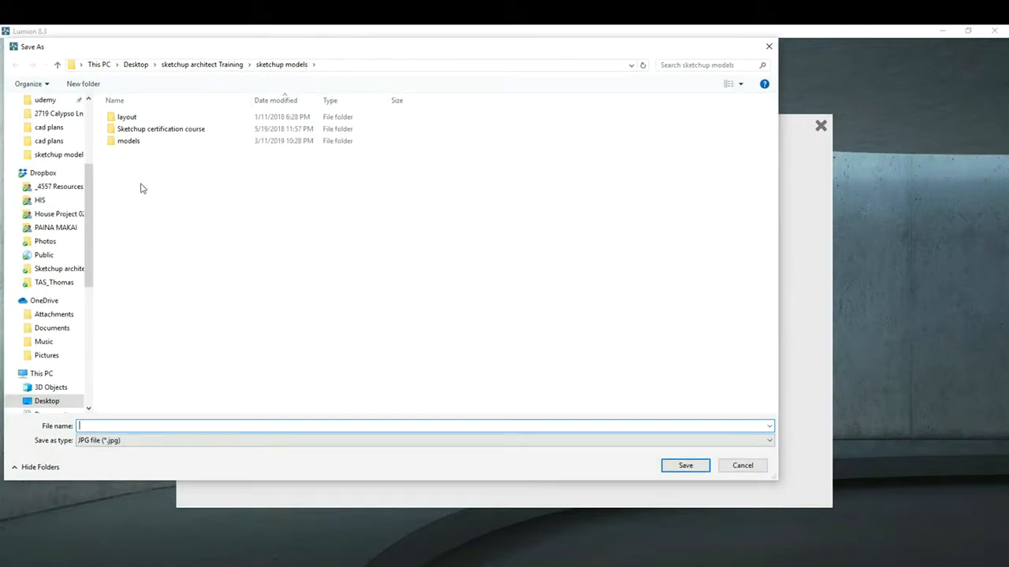